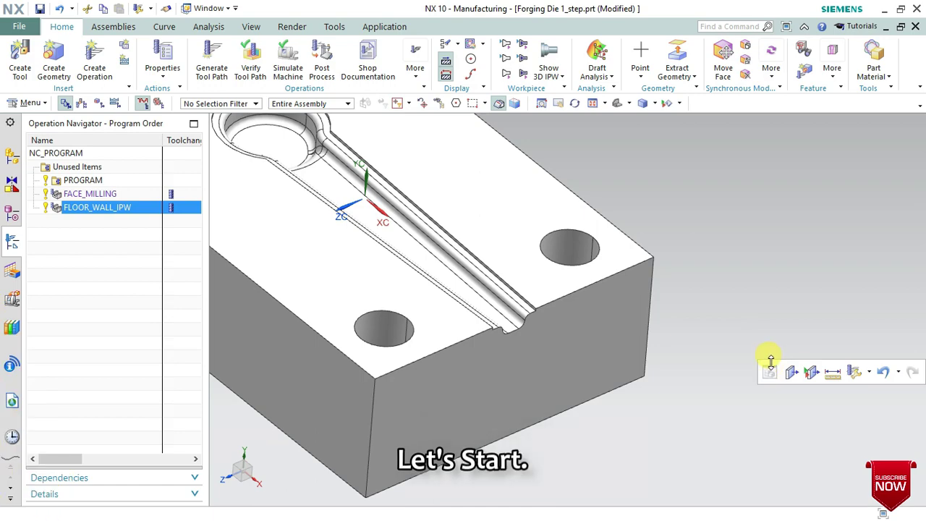
Orbit the view to see the whole Forging Die block and its cavity from above
scroll(736, 348, "down", 3)
mouse_move(736, 347)
middle_mouse_down()
mouse_move(595, 268)
mouse_move(781, 315)
mouse_move(779, 297)
middle_mouse_up()
mouse_move(710, 276)
middle_mouse_down()
mouse_move(699, 258)
mouse_move(769, 279)
mouse_move(666, 253)
middle_mouse_up()
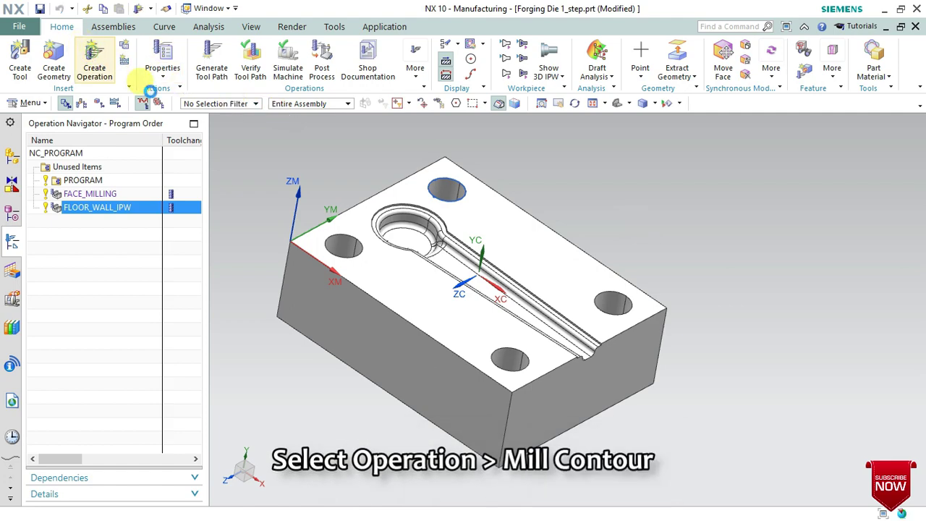
Create a mill_contour Cavity Mill operation with no tool, WORKPIECE geometry and MILL_ROUGH method
left_click(95, 62)
left_click(597, 48)
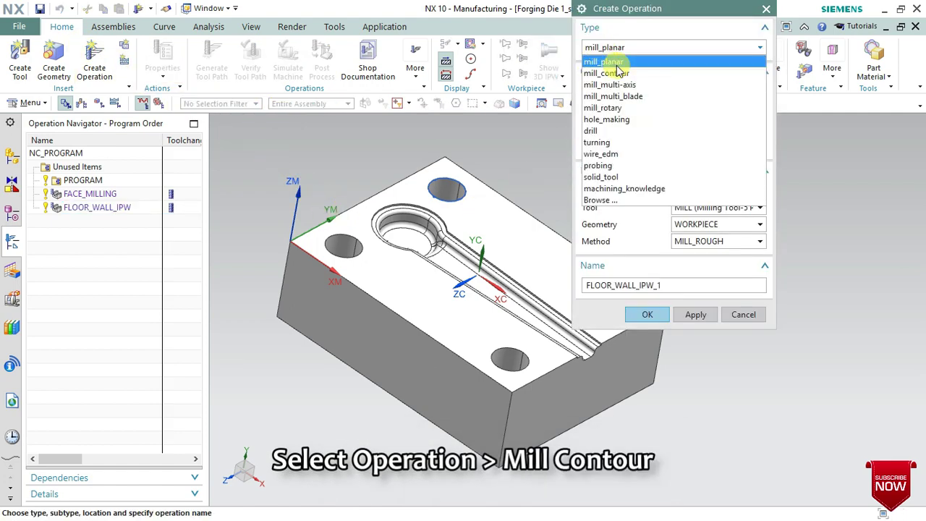
left_click(615, 73)
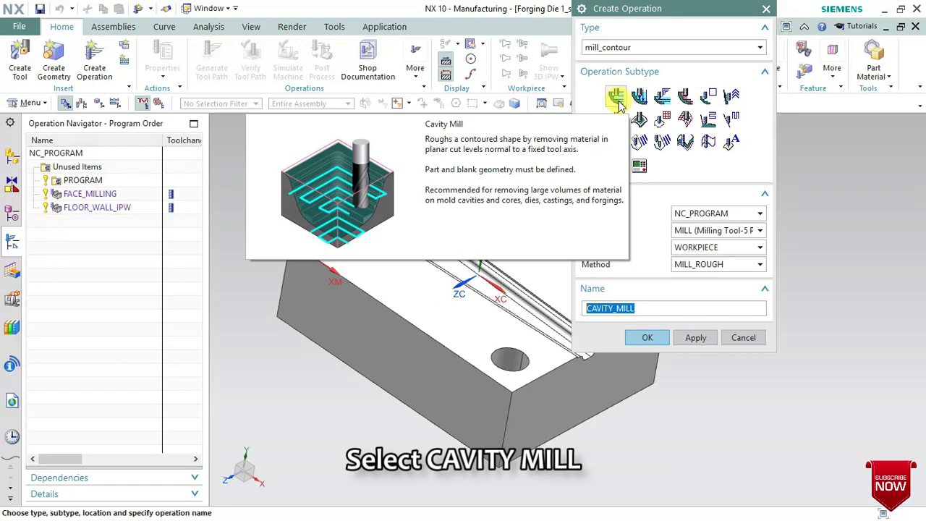
left_click(717, 231)
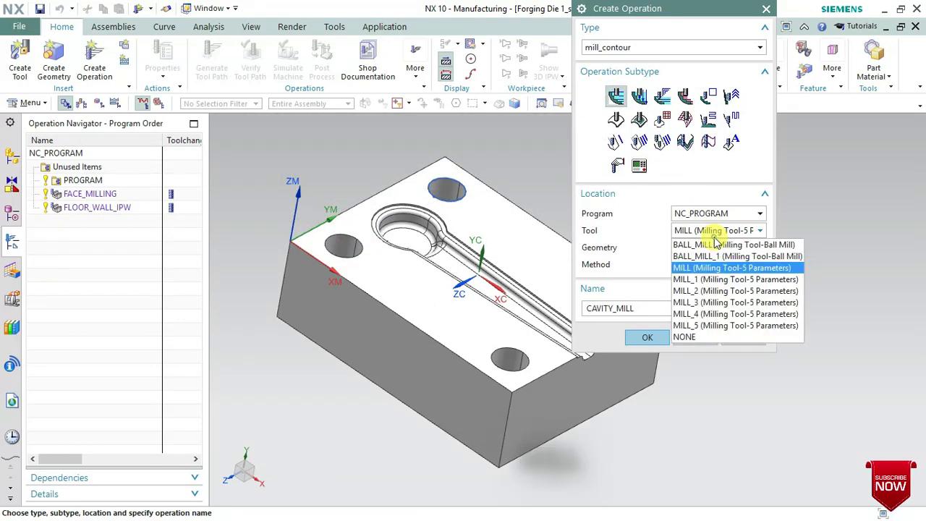
left_click(716, 233)
left_click(715, 232)
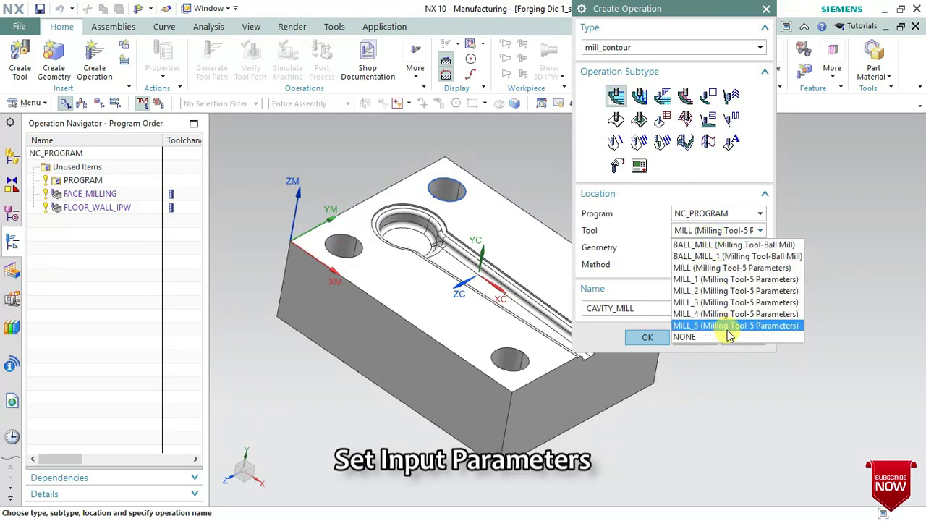
left_click(731, 338)
left_click(715, 247)
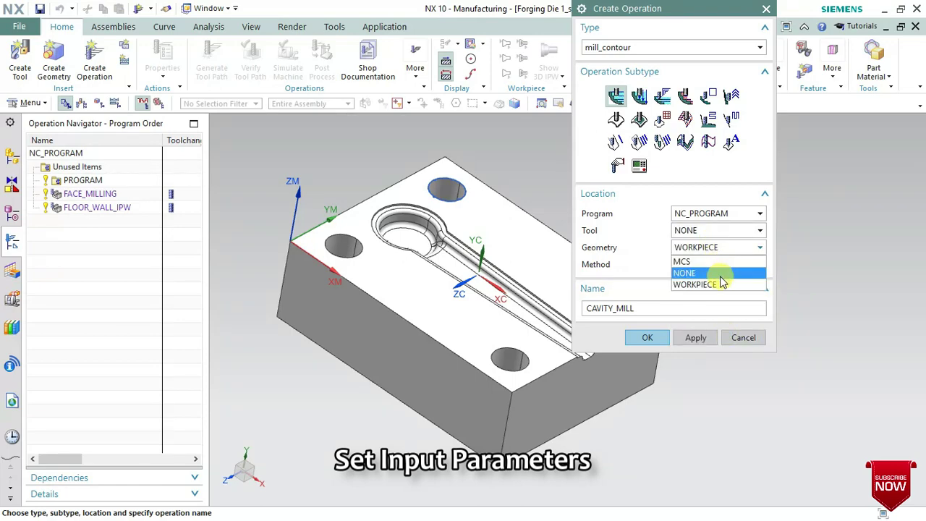
left_click(721, 284)
left_click(719, 265)
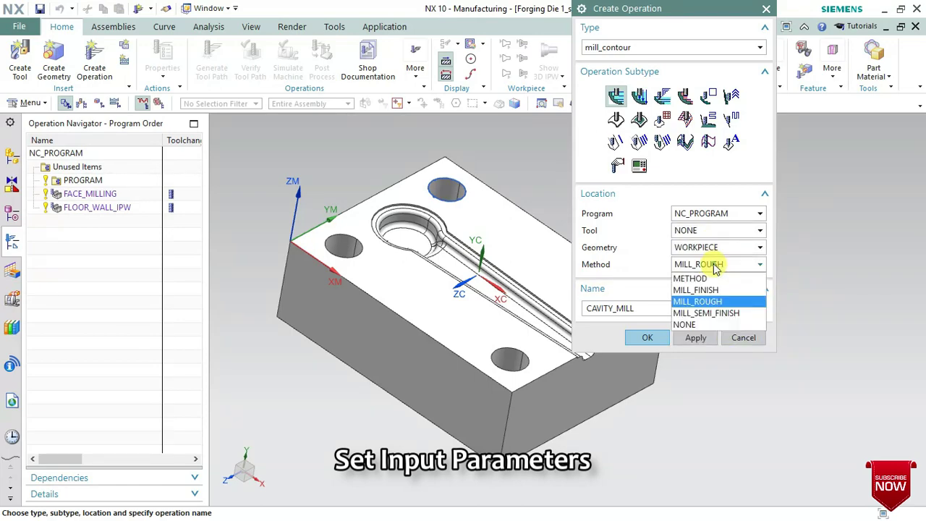
left_click(724, 301)
left_click(648, 339)
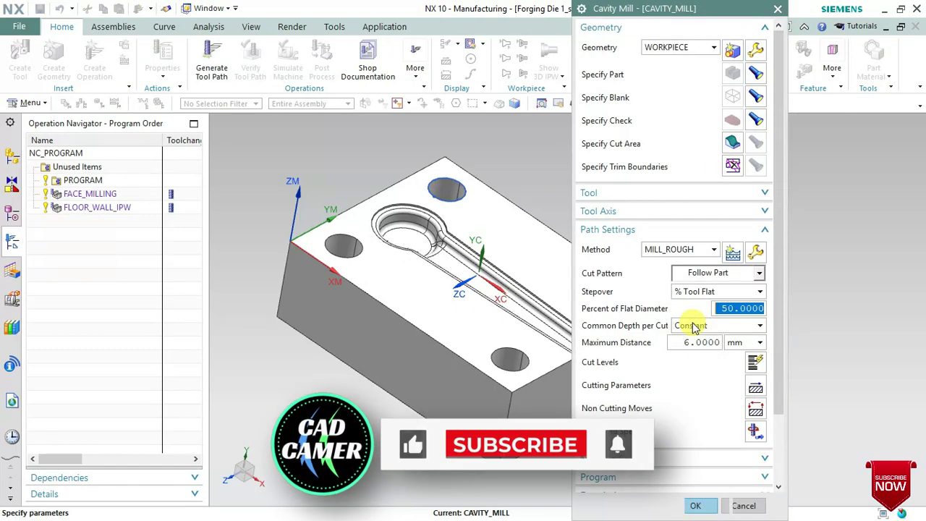
Display the inherited part, blank and check geometry of the Cavity Mill operation
left_click(756, 72)
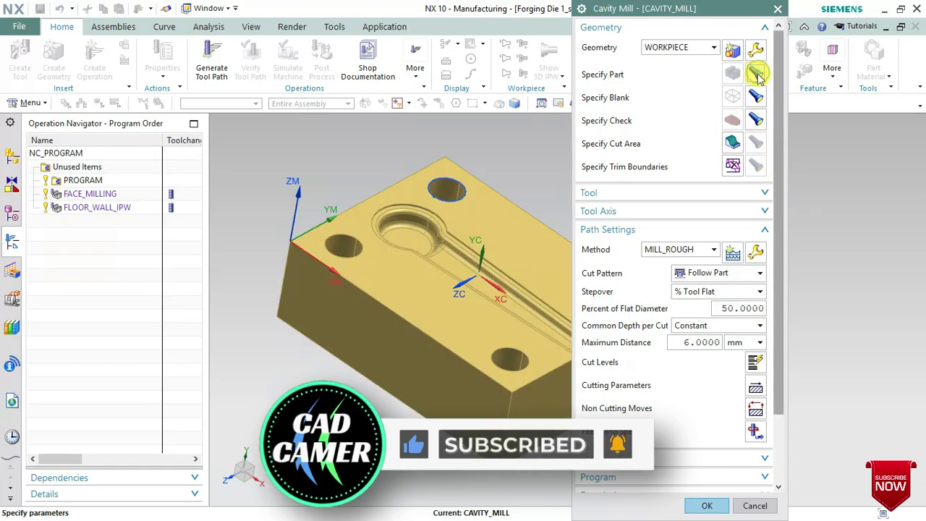
left_click(759, 101)
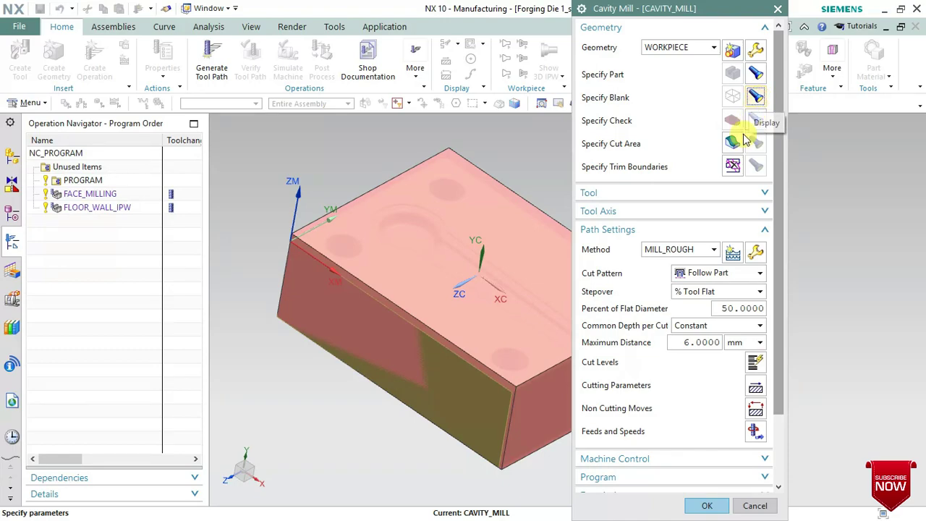
middle_click_drag(511, 229, 478, 221)
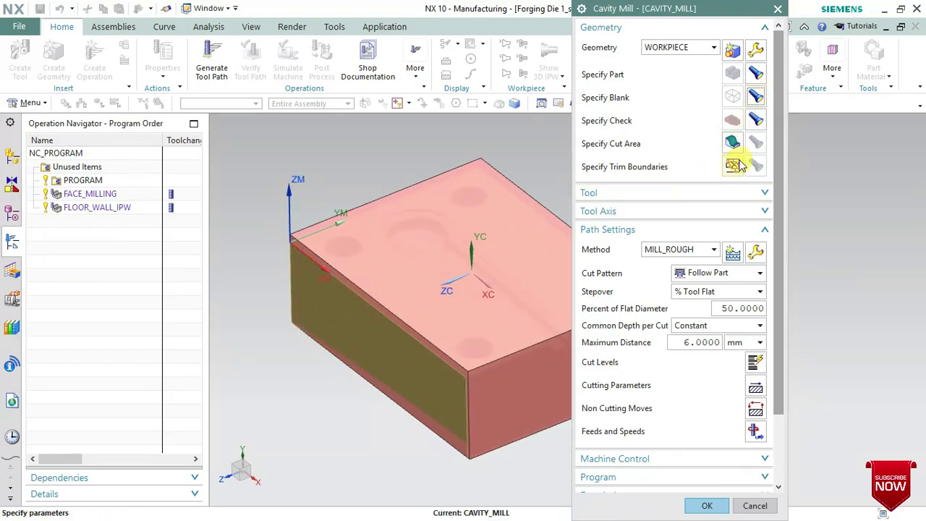
left_click(753, 121)
scroll(307, 251, "down", 2)
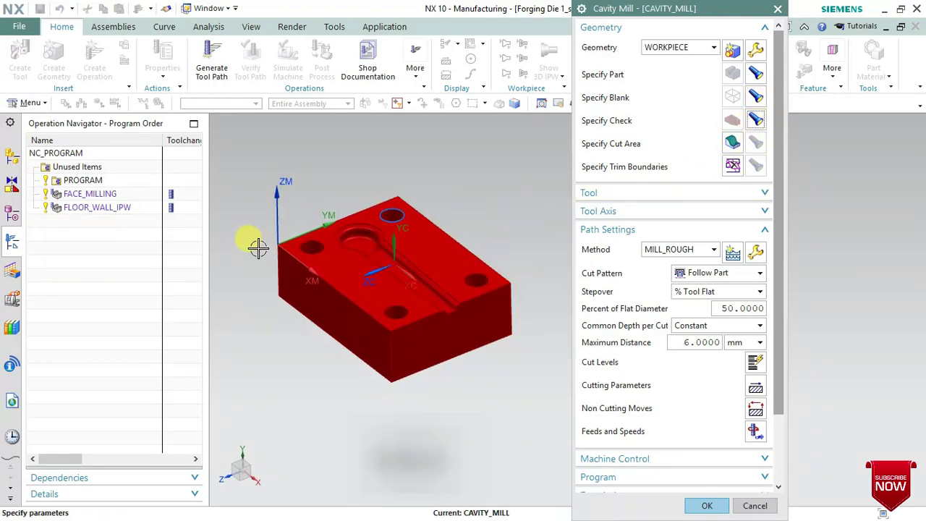
Start specifying the cut area by faces, with the Tangent Faces selection filter
left_click(738, 143)
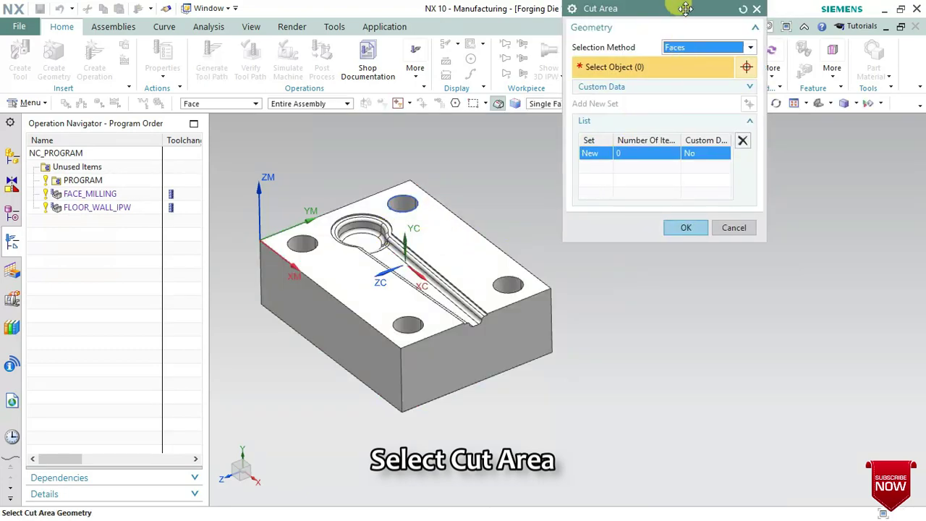
left_click(753, 178)
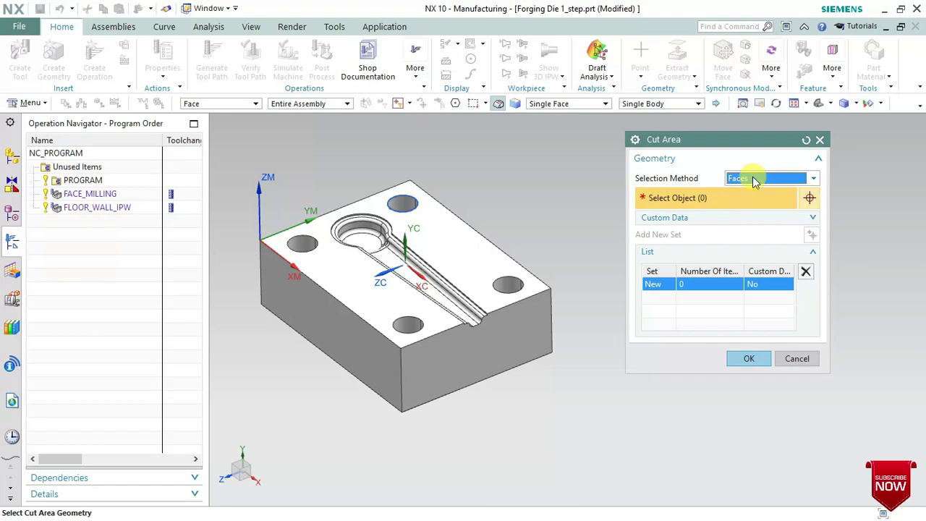
left_click(581, 104)
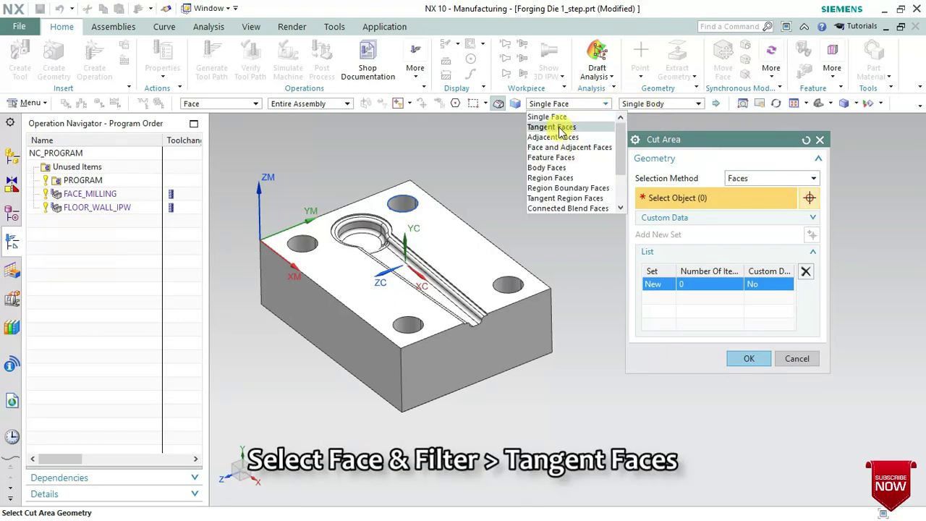
left_click(561, 127)
Select the tangent chains of pocket and slot faces in the die cavity
scroll(380, 217, "up", 2)
scroll(346, 256, "up", 2)
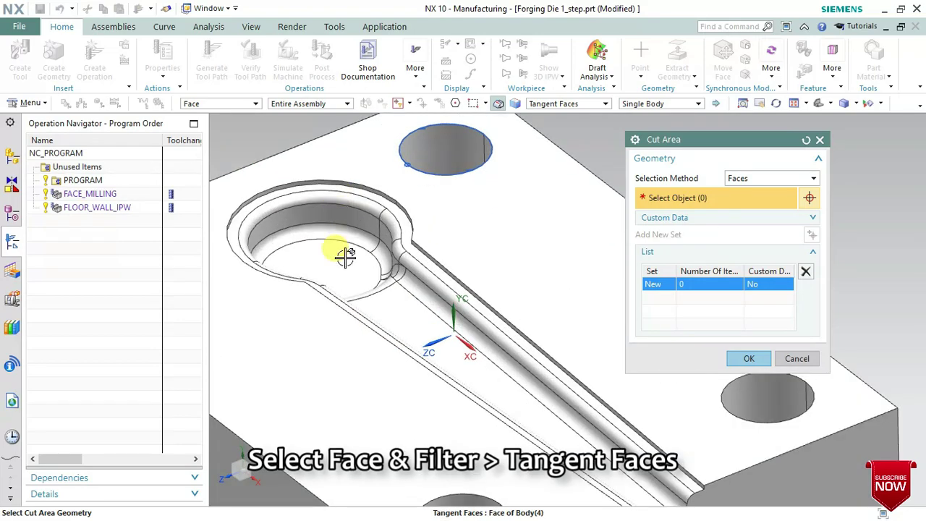
left_click(345, 255)
scroll(397, 206, "up", 2)
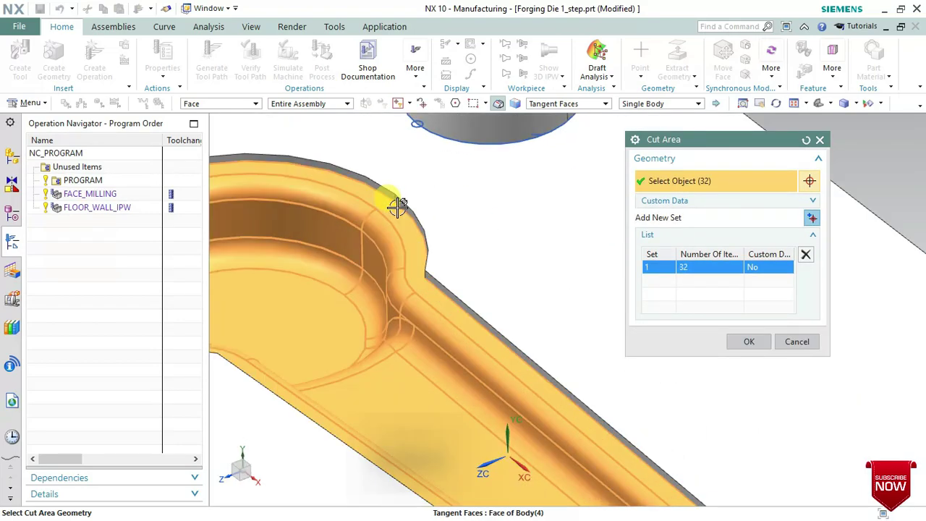
scroll(397, 206, "up", 2)
left_click(390, 178)
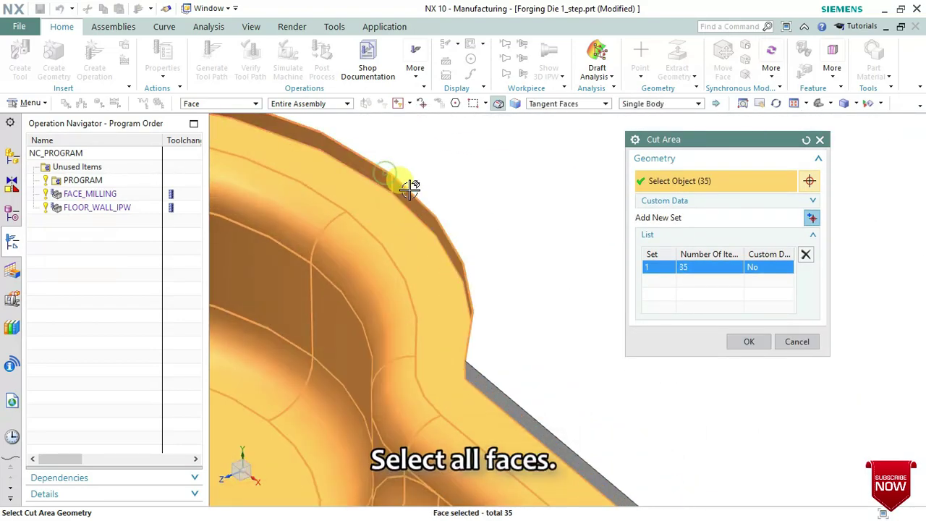
left_click(465, 366)
Add the remaining slot side face to reach 37 cut area faces, and confirm
scroll(383, 308, "down", 3)
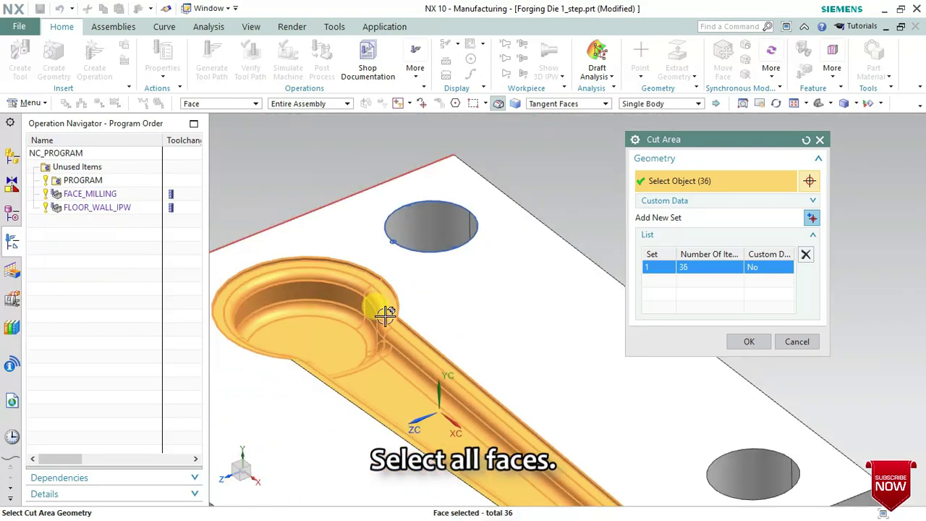
mouse_move(386, 314)
middle_mouse_down()
mouse_move(359, 364)
mouse_move(353, 405)
middle_mouse_up()
scroll(360, 363, "up", 2)
scroll(360, 364, "down", 4)
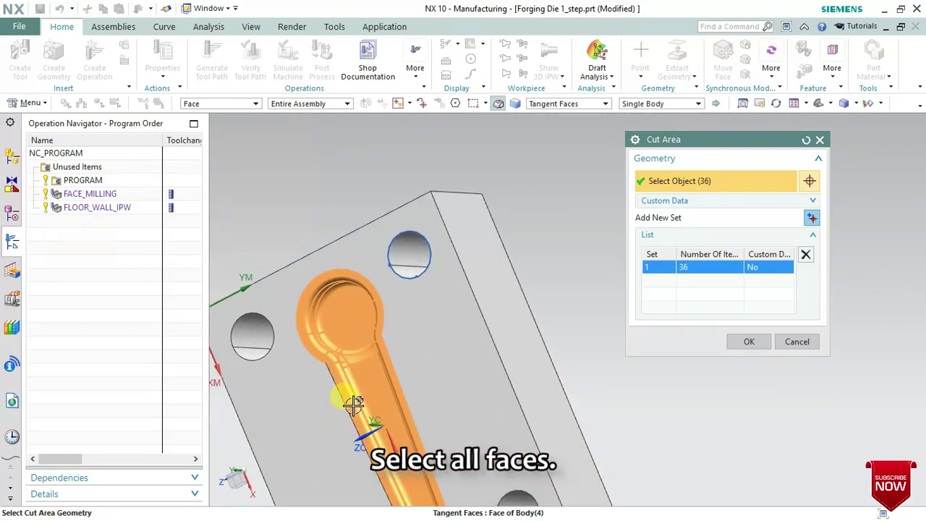
scroll(354, 405, "up", 5)
scroll(313, 355, "up", 3)
scroll(288, 341, "up", 2)
scroll(285, 351, "up", 3)
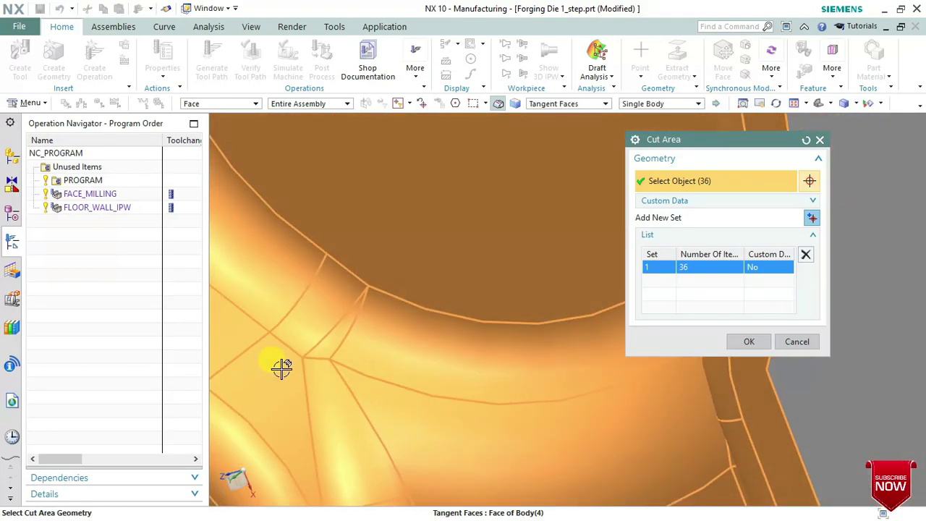
scroll(361, 259, "down", 2)
scroll(357, 244, "down", 3)
scroll(413, 361, "down", 3)
scroll(300, 230, "up", 5)
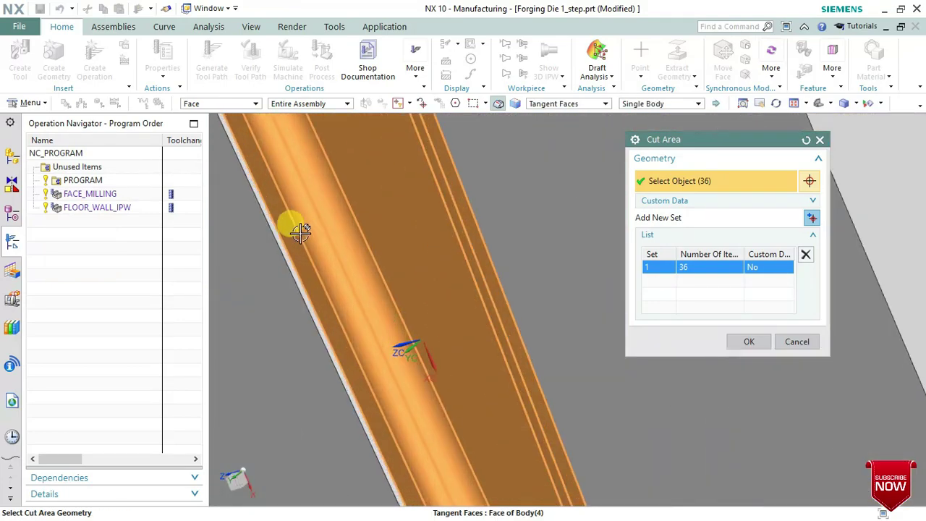
scroll(289, 250, "up", 1)
left_click(269, 285)
scroll(348, 257, "down", 3)
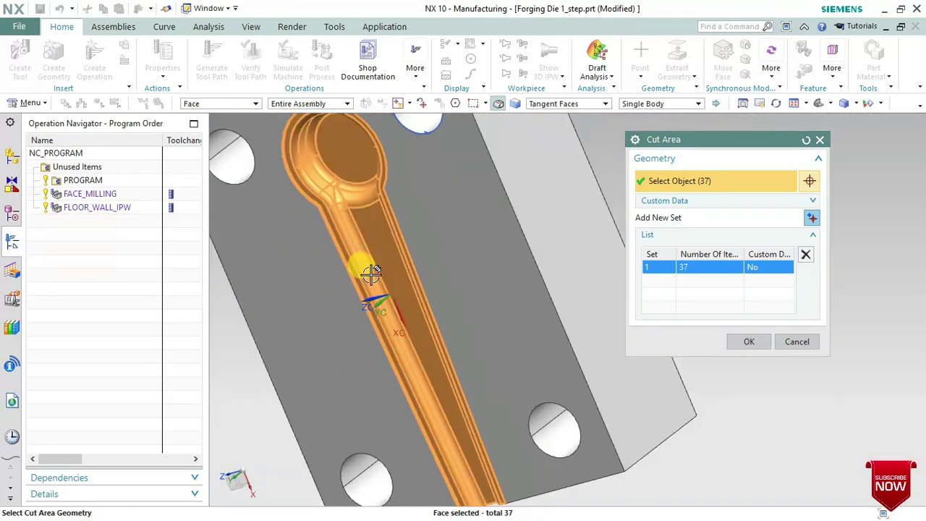
scroll(371, 273, "down", 3)
mouse_move(378, 310)
middle_mouse_down()
mouse_move(434, 223)
mouse_move(480, 238)
mouse_move(427, 216)
mouse_move(475, 229)
mouse_move(420, 279)
mouse_move(470, 244)
mouse_move(449, 240)
middle_mouse_up()
scroll(432, 215, "up", 3)
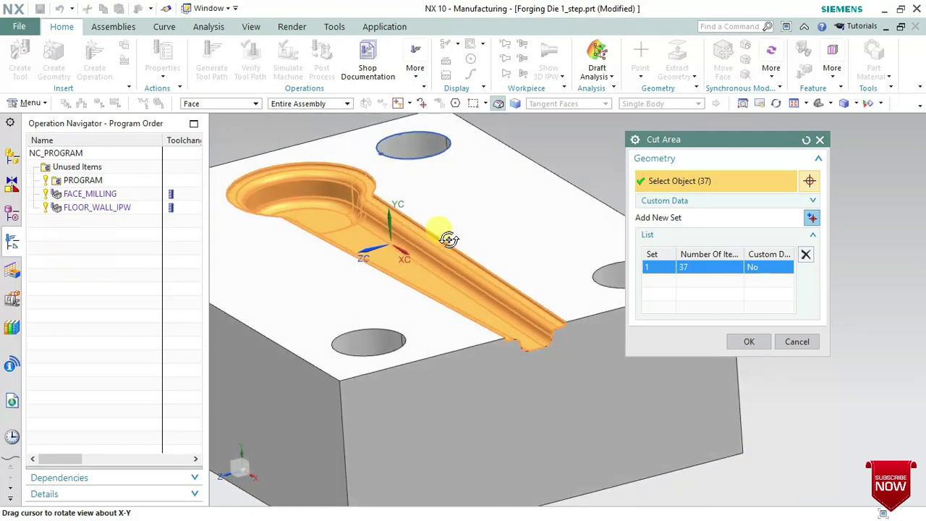
scroll(449, 241, "down", 2)
scroll(453, 242, "down", 2)
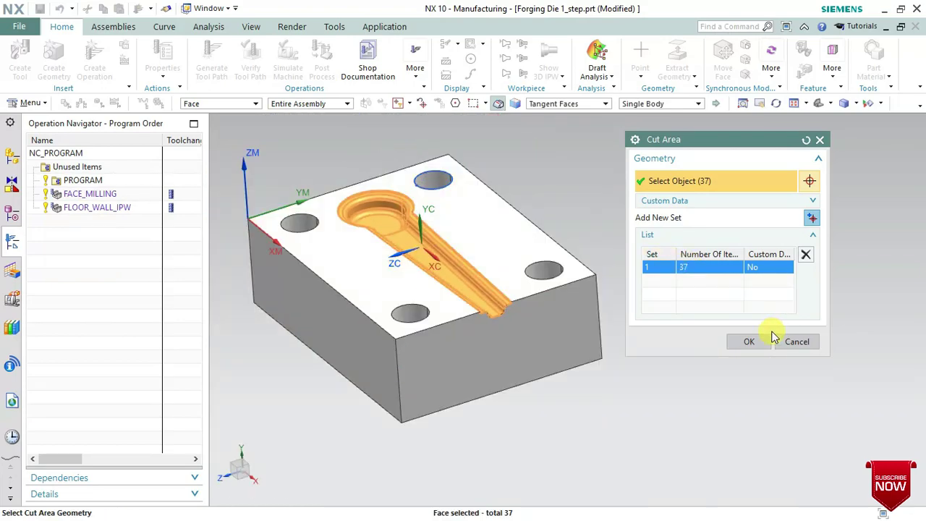
left_click(750, 343)
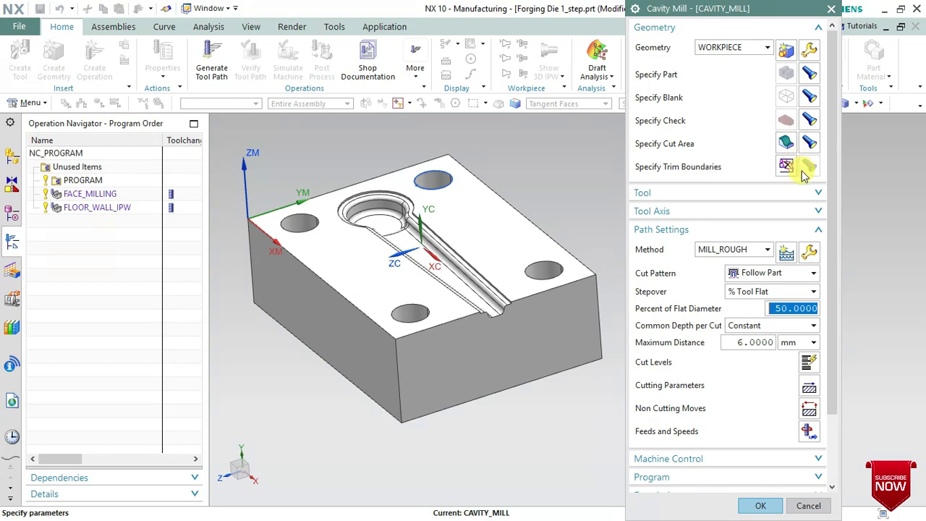
Create a new mill_contour end mill named MILL_6 under GENERIC_MACHINE
left_click(758, 192)
left_click(767, 213)
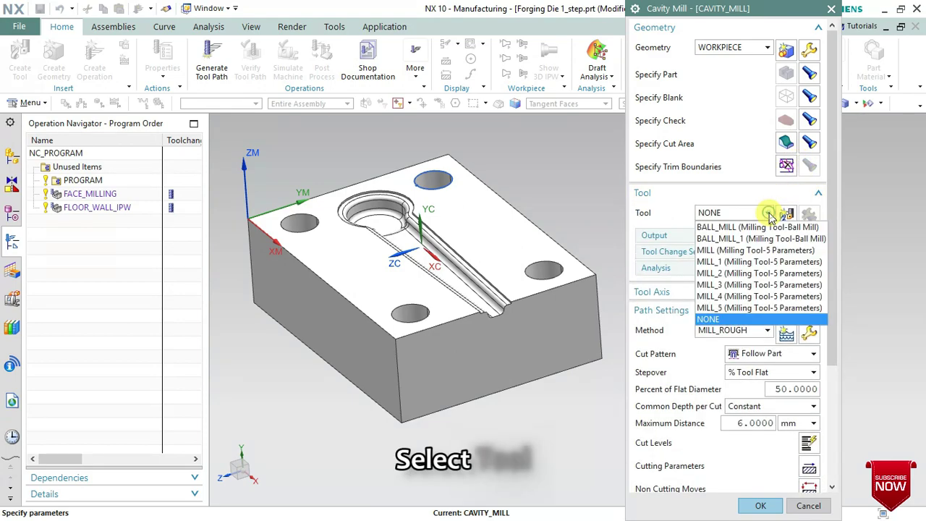
left_click(769, 214)
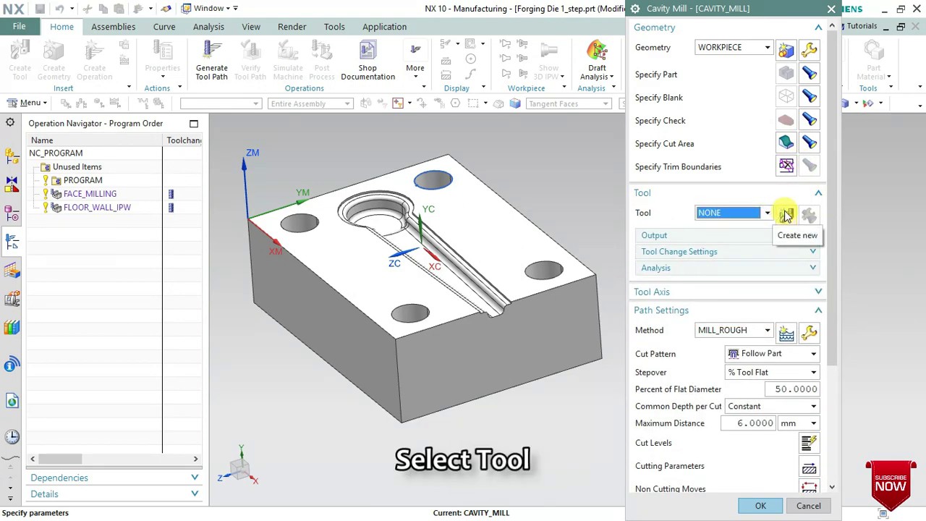
left_click(786, 214)
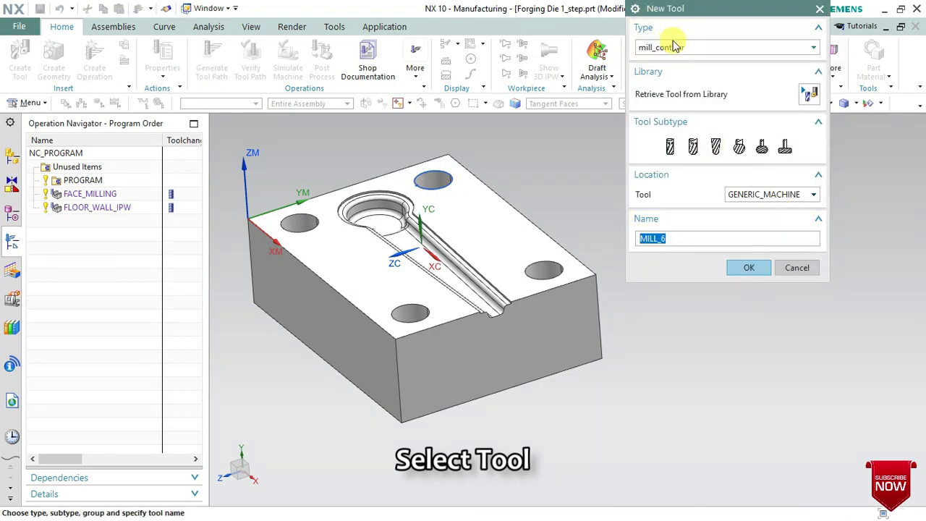
left_click(675, 47)
left_click(677, 46)
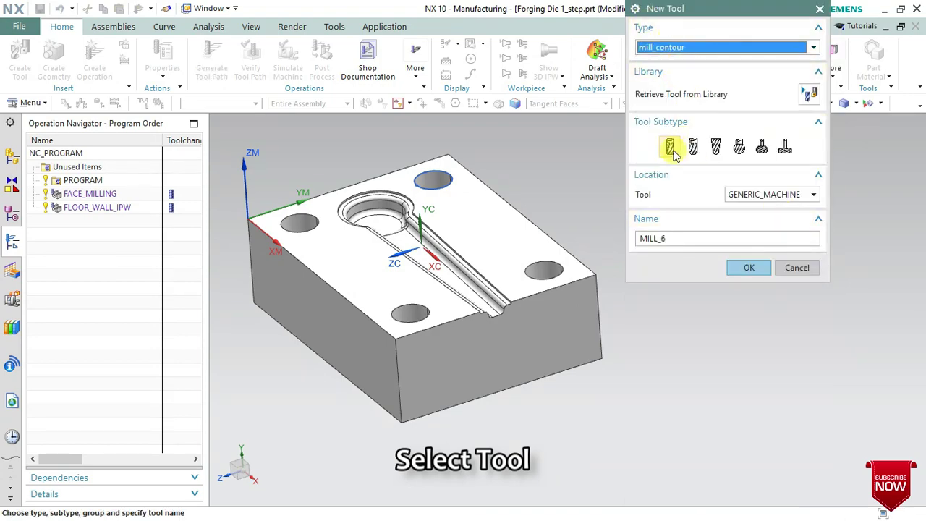
left_click(744, 194)
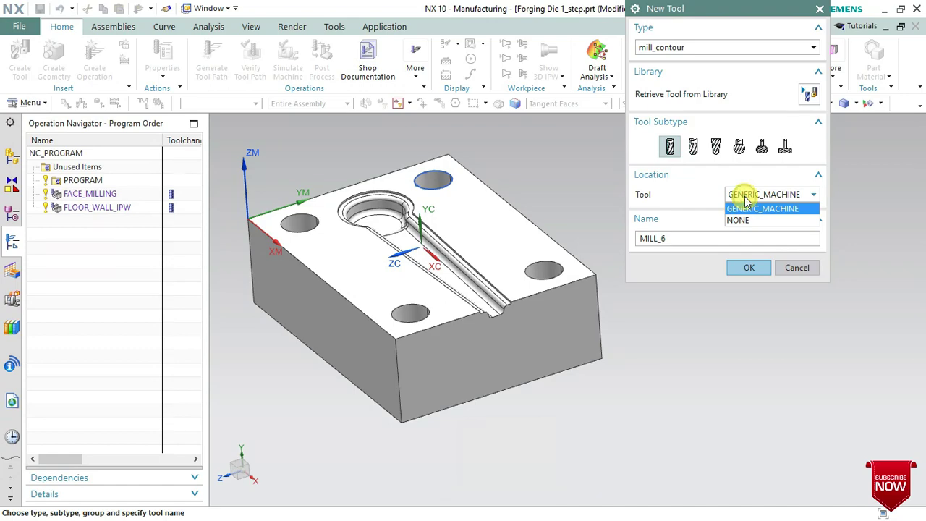
left_click(746, 205)
left_click(728, 239)
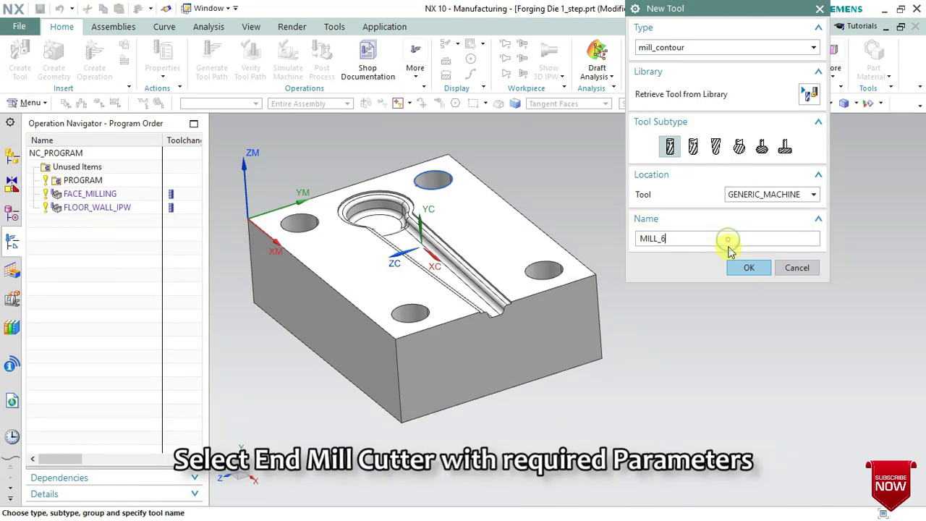
left_click(743, 269)
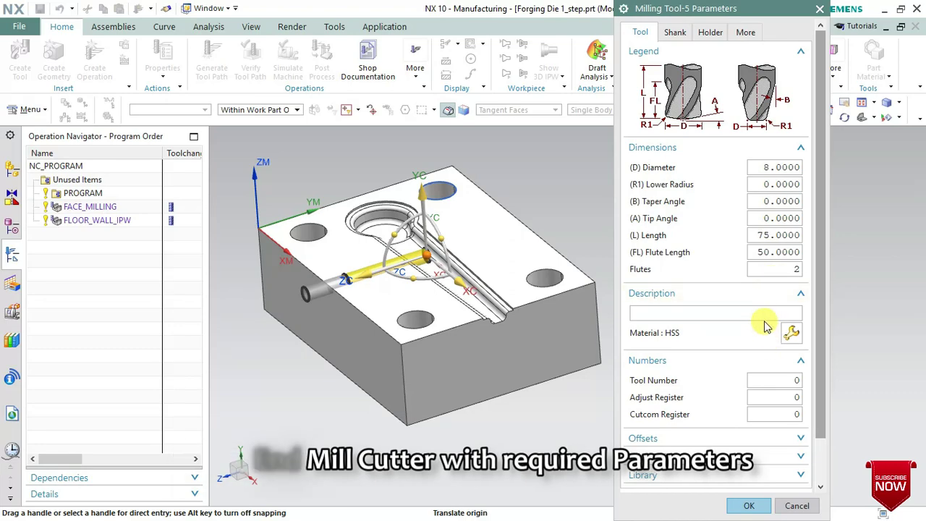
Give MILL_6 an 8 mm diameter, 25 mm flute length and 4 flutes
left_click(756, 236)
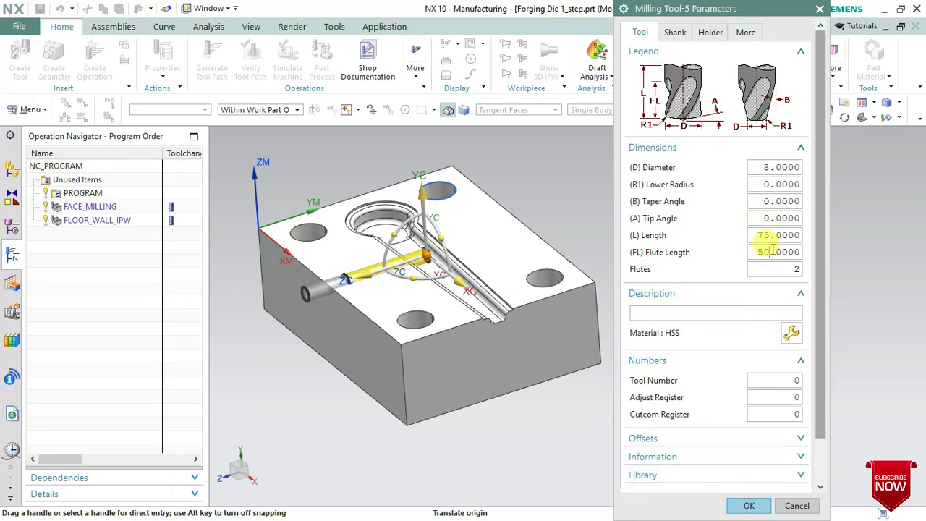
double_click(772, 252)
type("2")
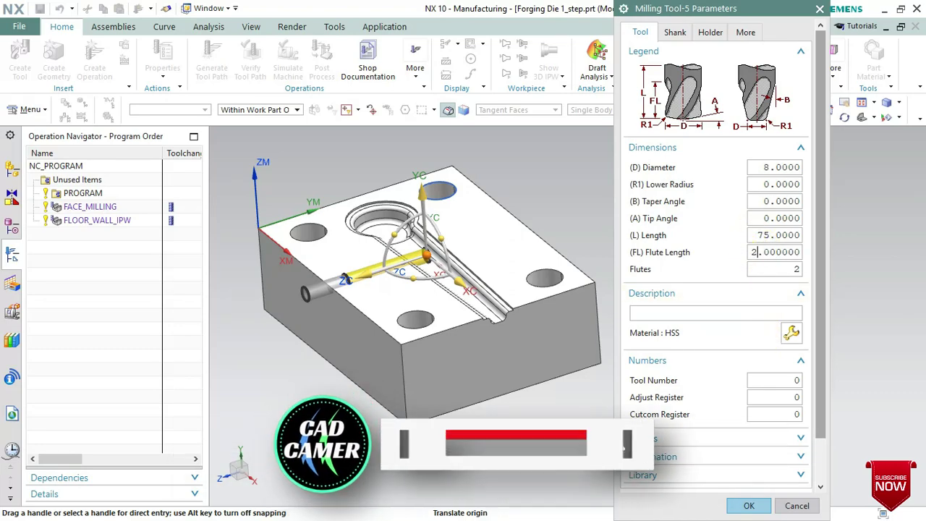
type("5")
key("Tab")
left_click(787, 275)
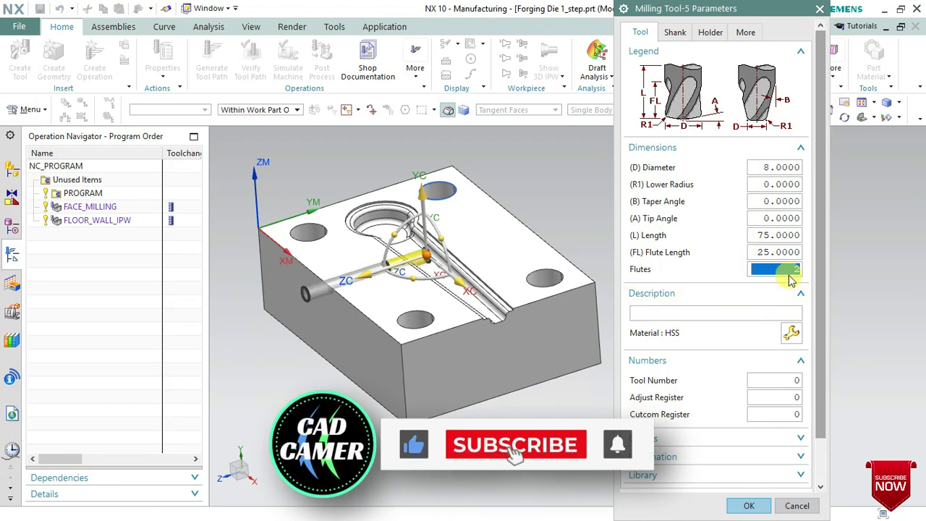
type("4")
key("Tab")
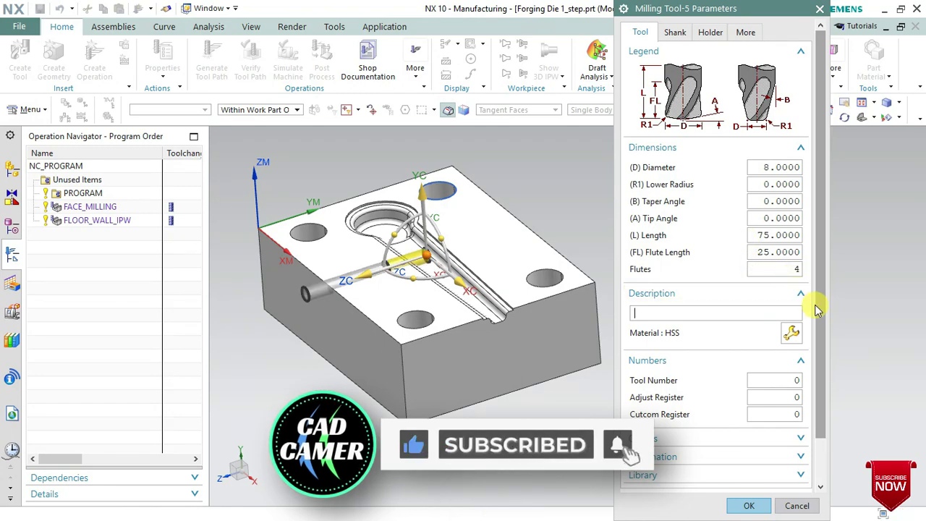
scroll(822, 340, "down", 2)
left_click(749, 504)
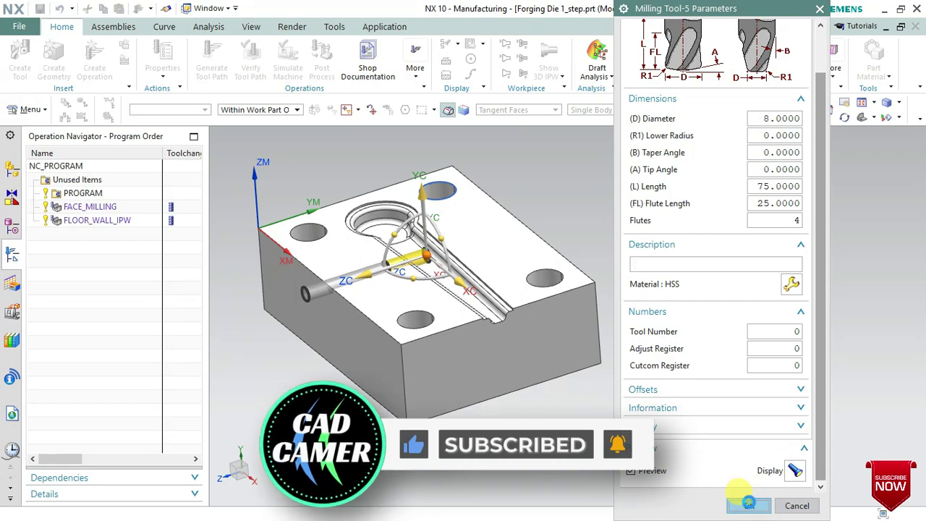
Set the CAVITY_MILL tool axis to +ZM and keep the MILL_ROUGH method
left_click(745, 499)
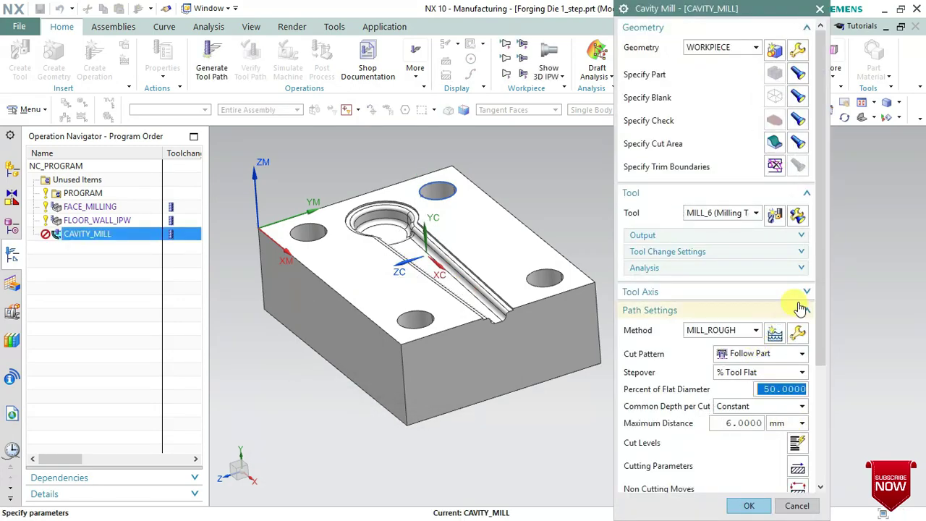
left_click_drag(820, 309, 830, 367)
scroll(828, 367, "down", 3)
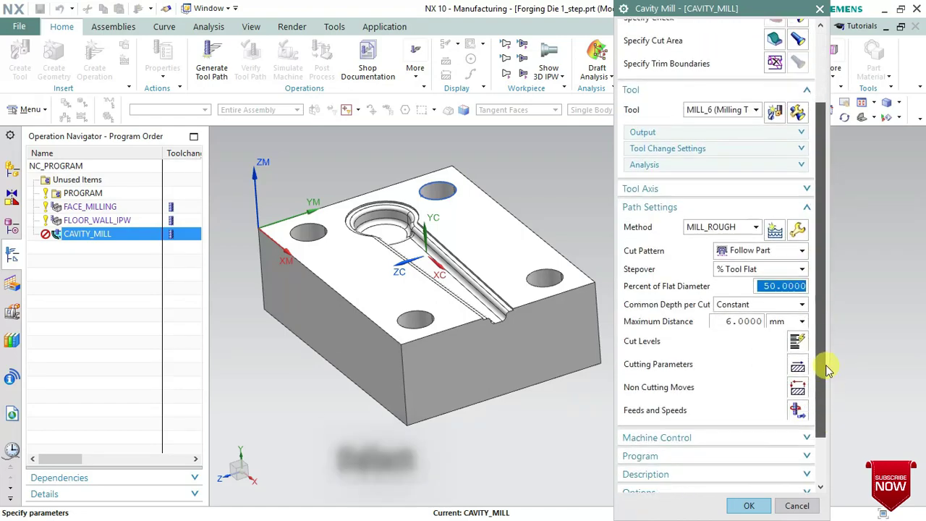
left_click(799, 190)
left_click(774, 209)
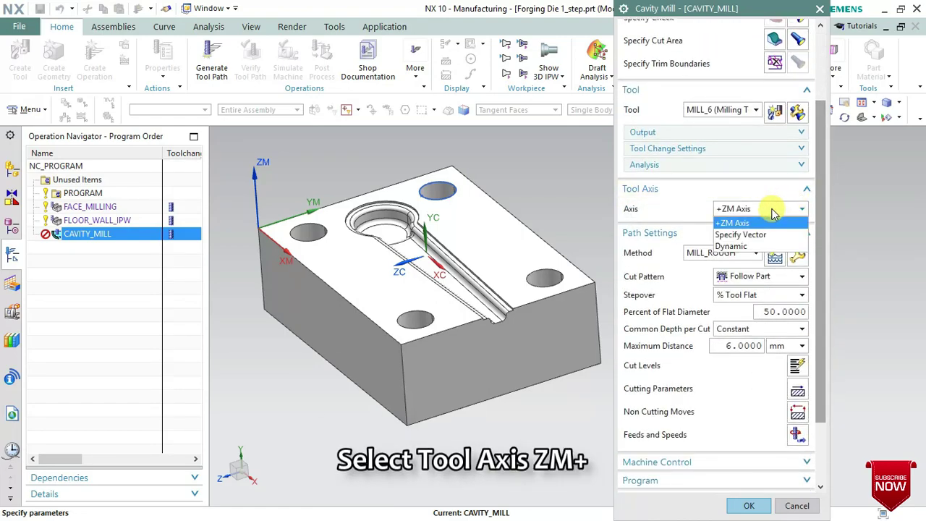
left_click(760, 224)
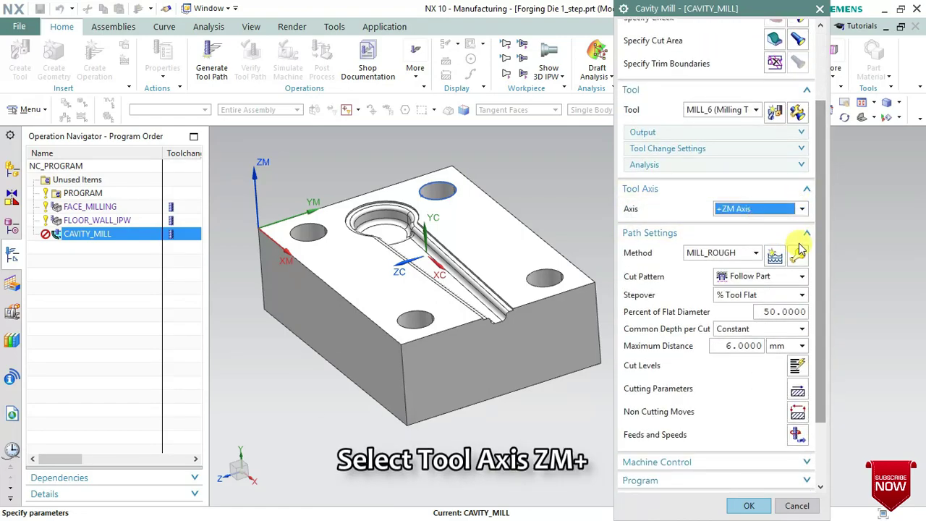
left_click(740, 258)
left_click(728, 287)
Use a Zig Zag cut pattern with a constant 1 mm maximum depth per cut
left_click(753, 277)
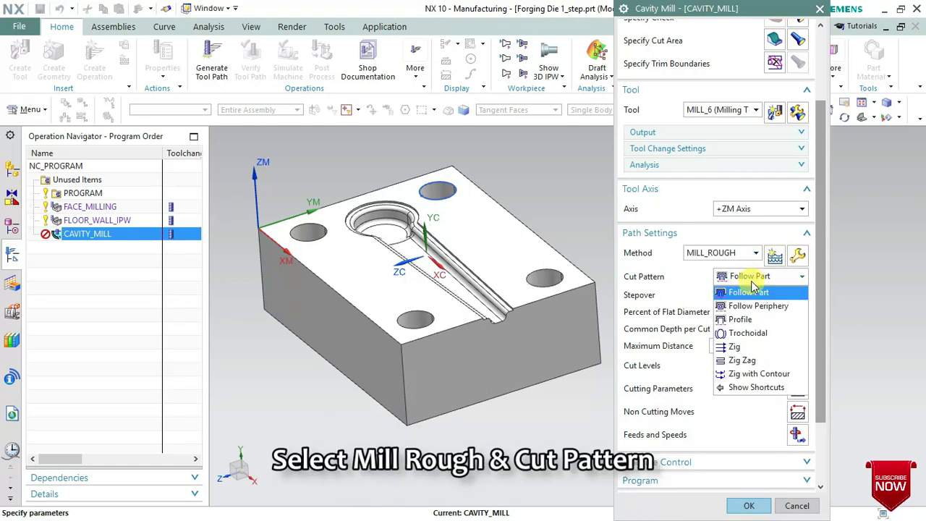
left_click(753, 291)
left_click(760, 276)
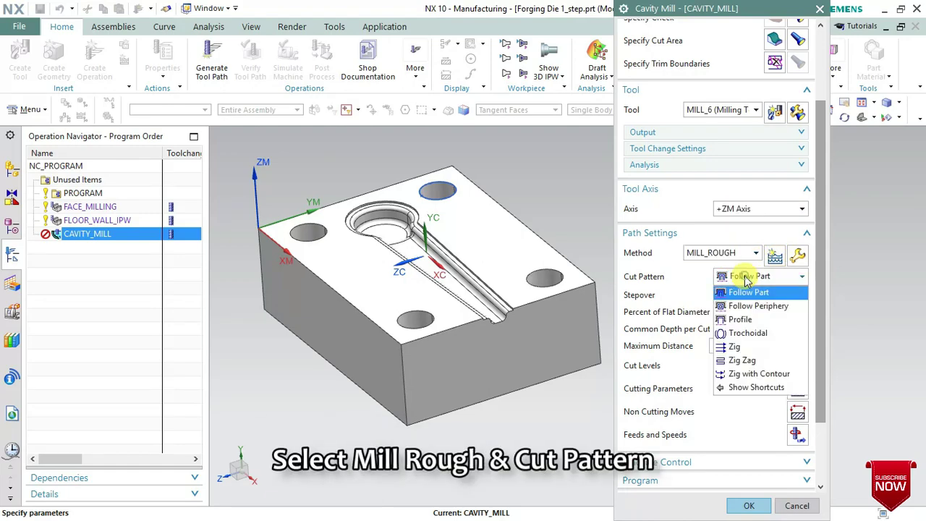
left_click(763, 359)
left_click_drag(824, 334, 822, 382)
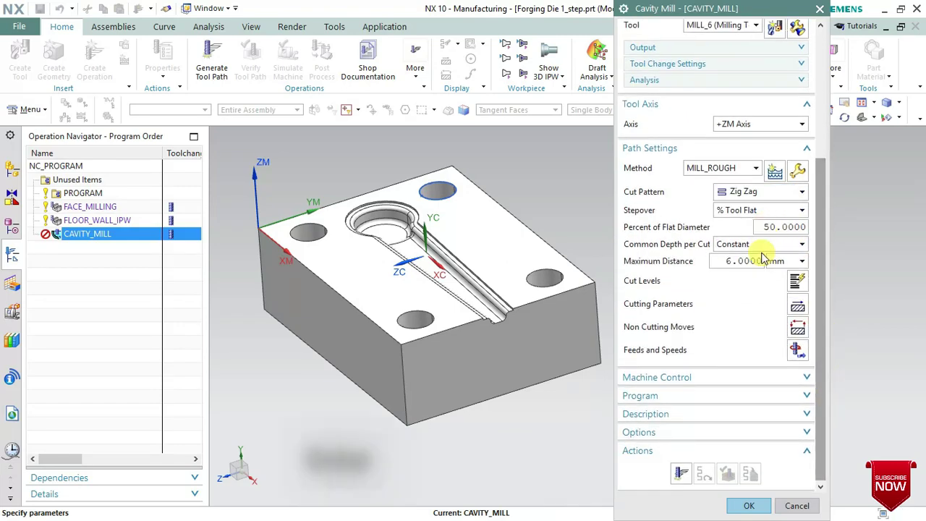
left_click(755, 245)
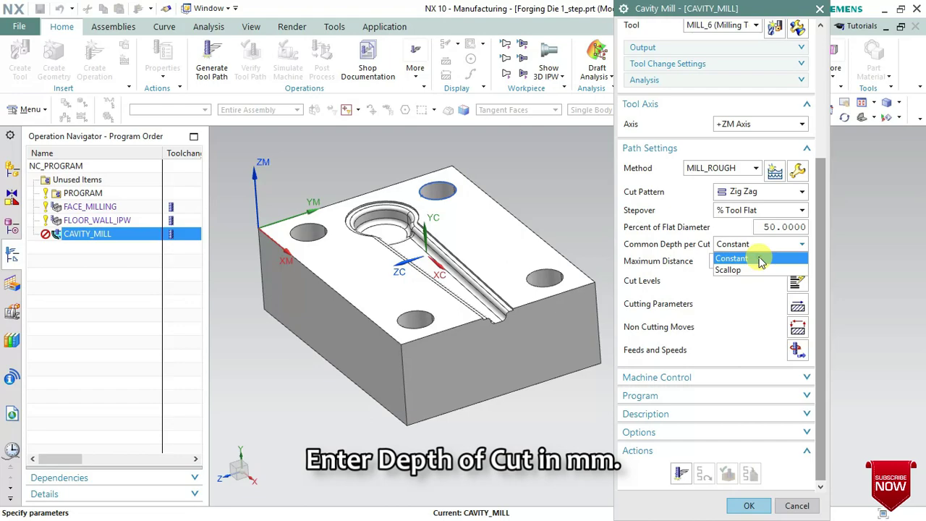
left_click(760, 259)
type("1.0000")
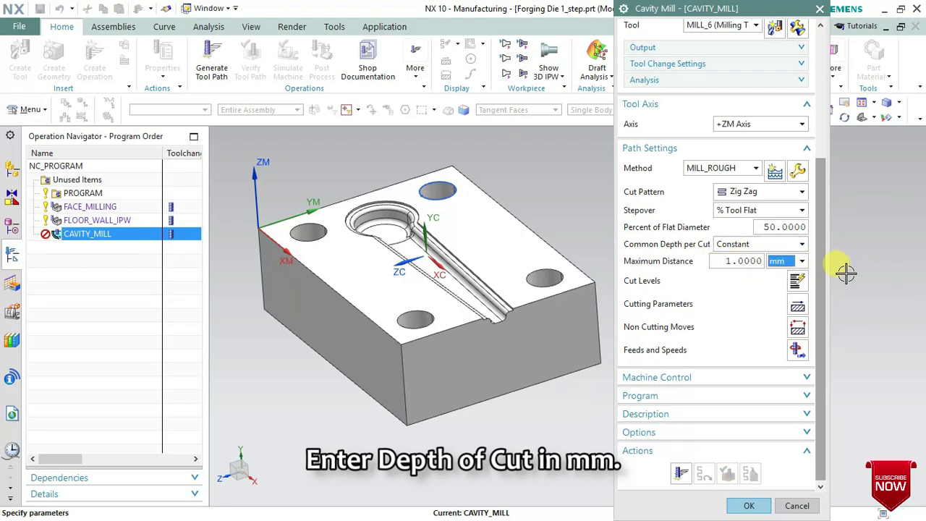
left_click(796, 285)
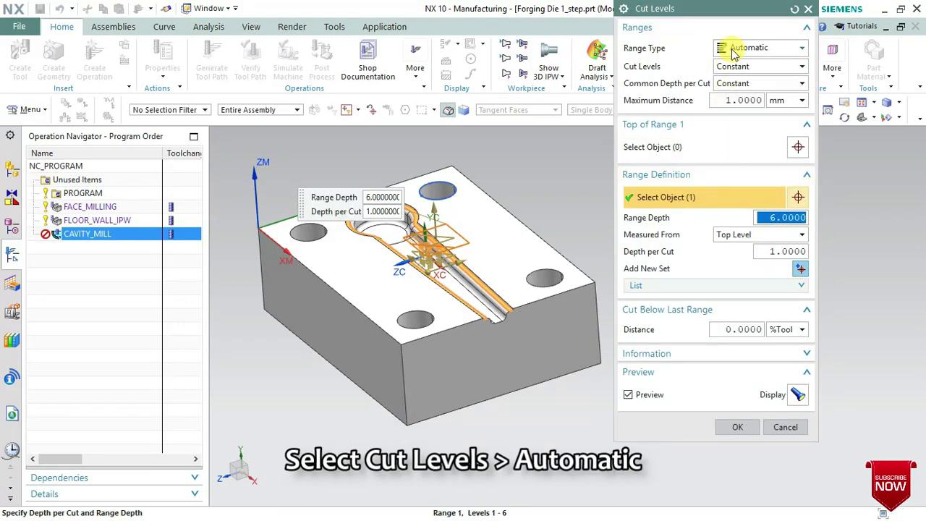
Keep the Automatic range type for the cut levels and accept them
left_click(735, 49)
left_click(734, 62)
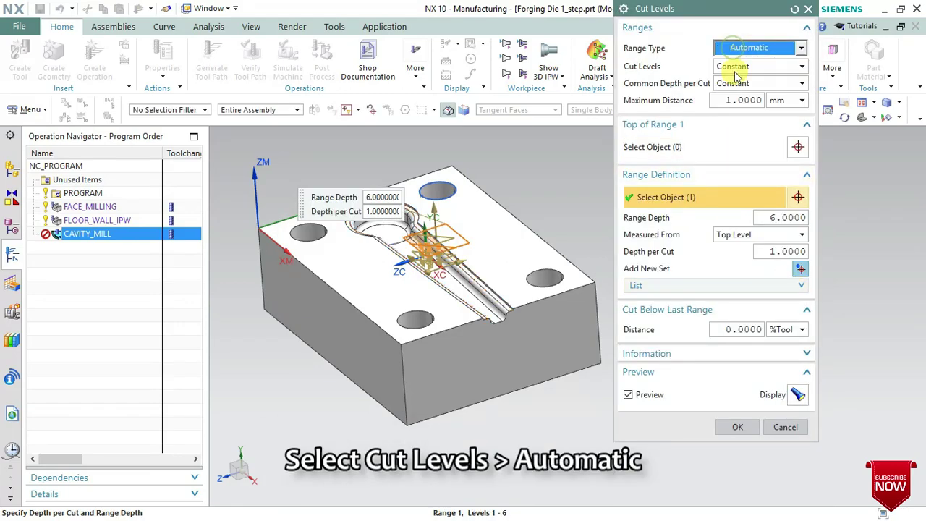
left_click(741, 426)
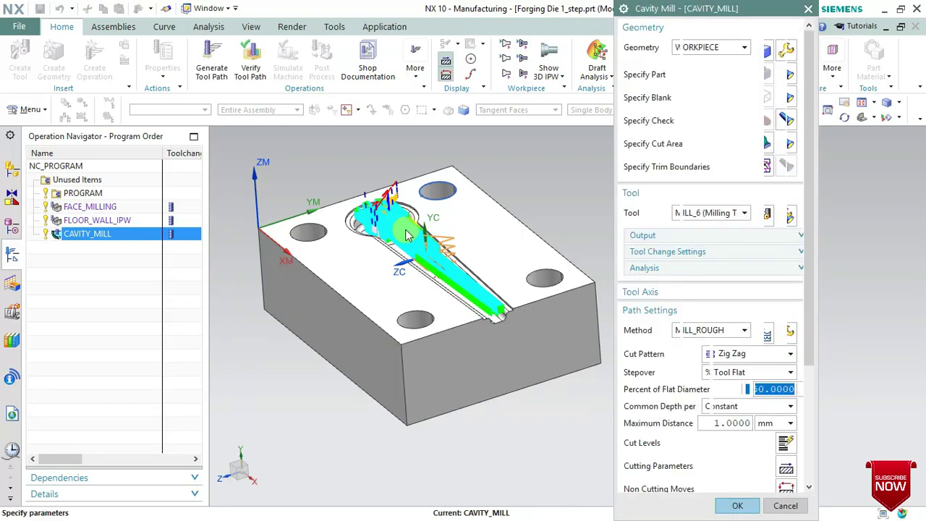
Change the CAVITY_MILL cut pattern to Follow Periphery
scroll(404, 227, "down", 4)
mouse_move(419, 230)
middle_mouse_down()
mouse_move(426, 220)
mouse_move(440, 233)
middle_mouse_up()
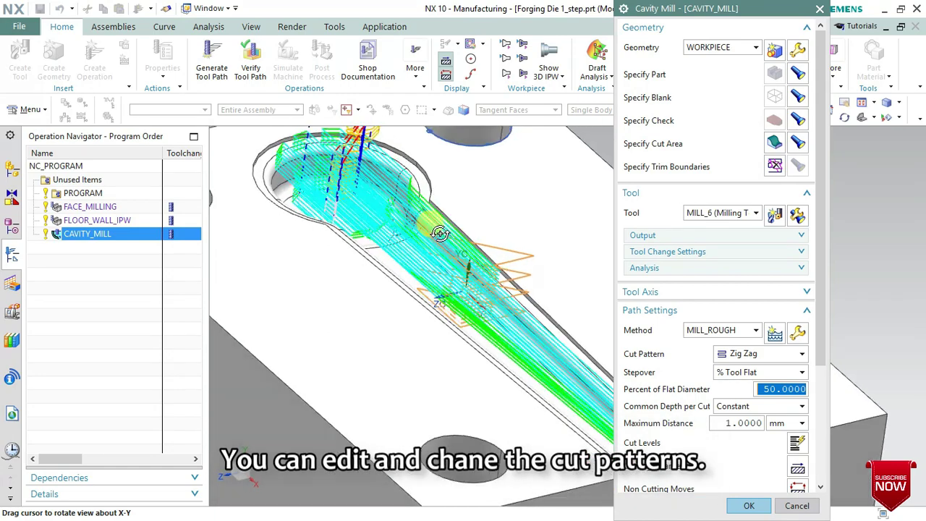
left_click(741, 353)
left_click(749, 384)
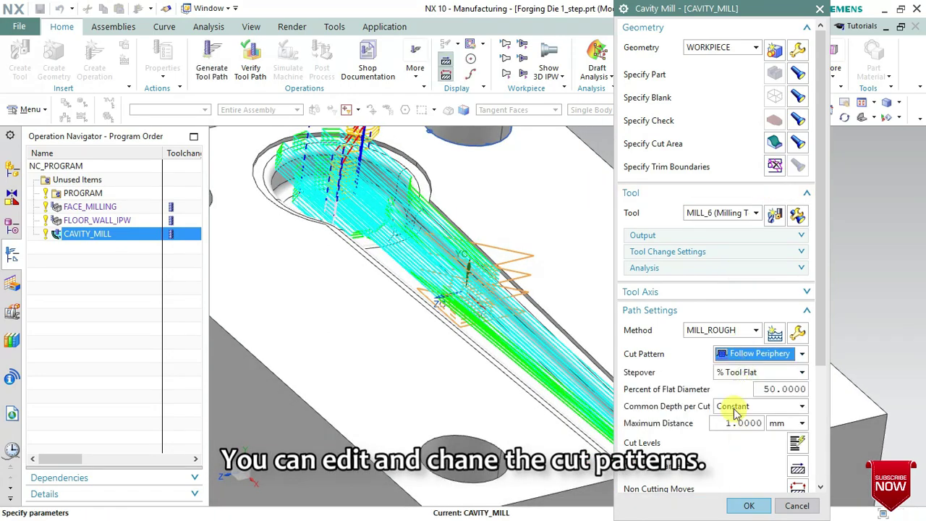
Regenerate the Follow Periphery toolpath, accept it, and reopen CAVITY_MILL
scroll(512, 365, "down", 1)
scroll(507, 347, "up", 5)
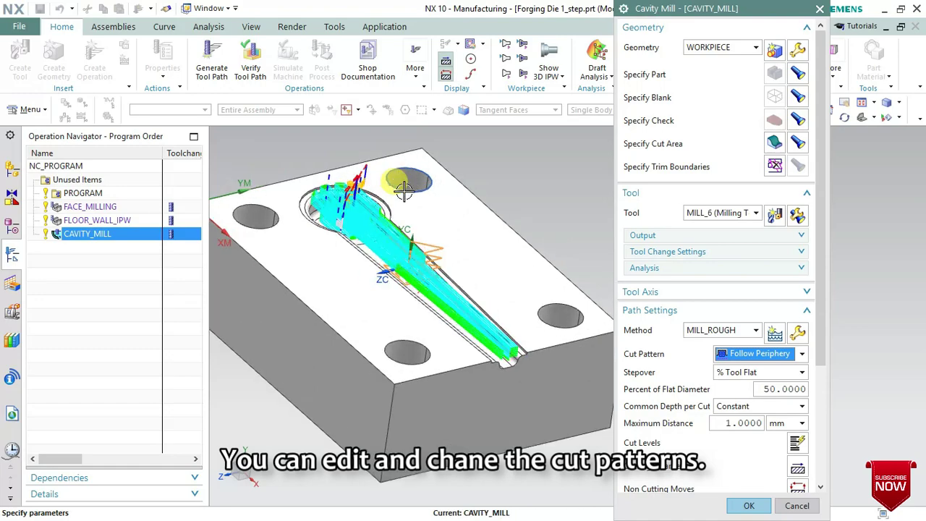
left_click_drag(823, 369, 823, 472)
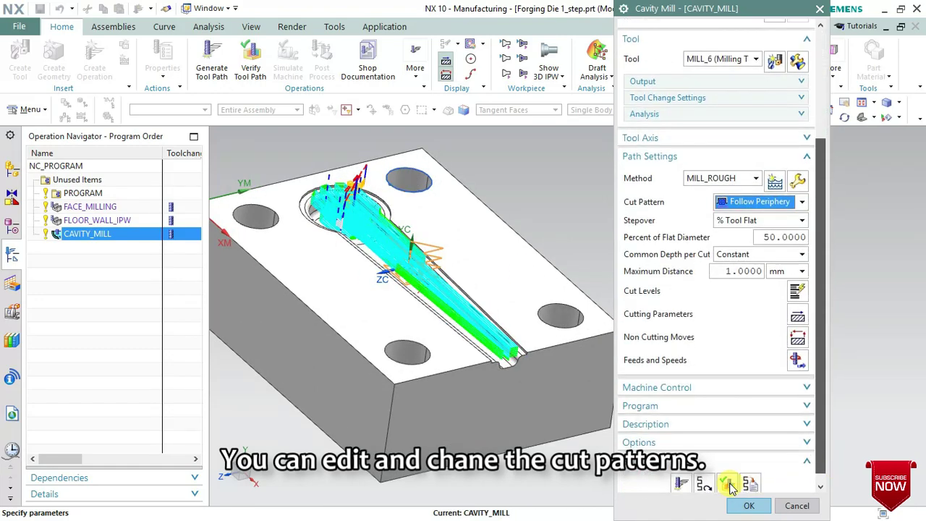
left_click(682, 482)
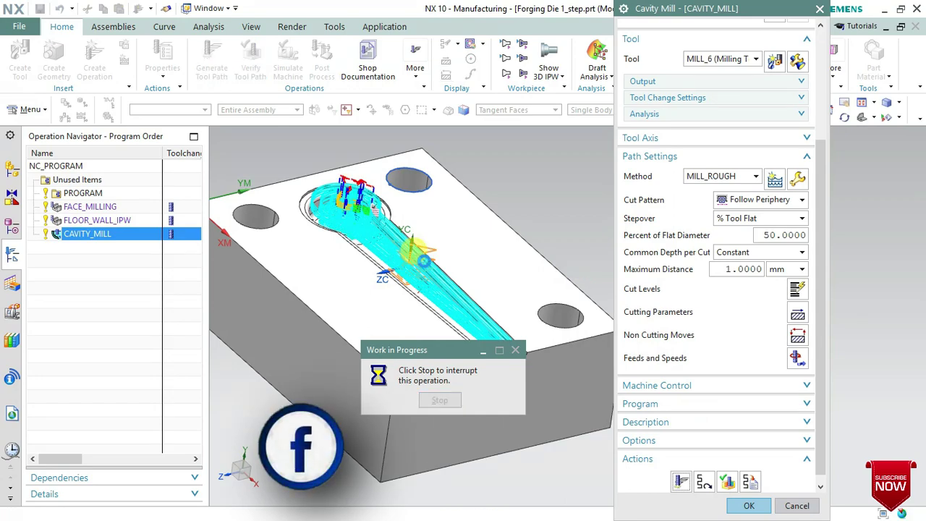
middle_click(403, 230)
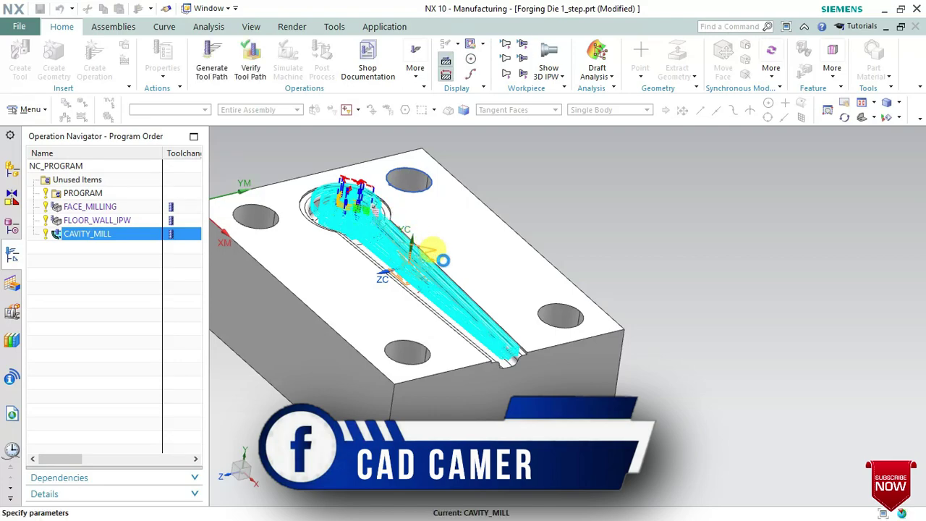
double_click(443, 260)
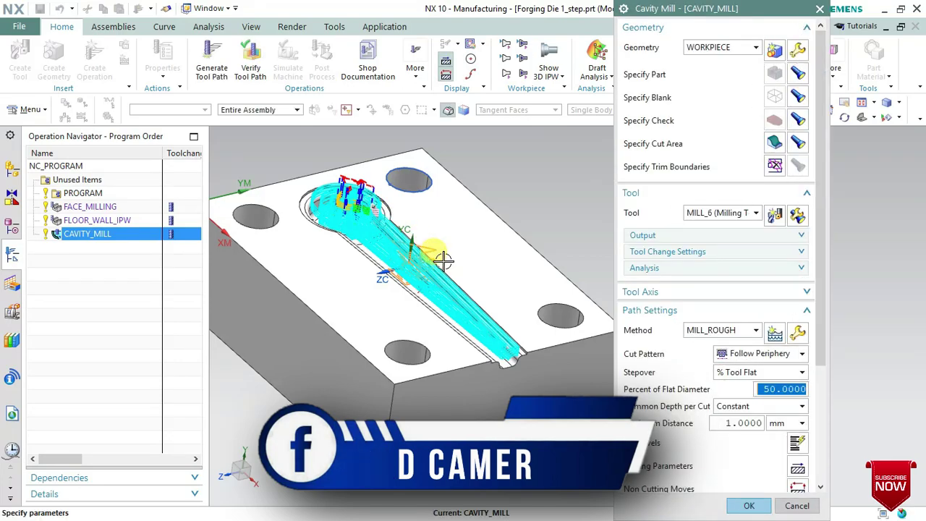
Switch the cut pattern to Profile and accept the operation
scroll(443, 261, "up", 2)
mouse_move(407, 238)
middle_mouse_down()
mouse_move(372, 233)
mouse_move(387, 213)
mouse_move(390, 226)
mouse_move(331, 227)
mouse_move(445, 279)
middle_mouse_up()
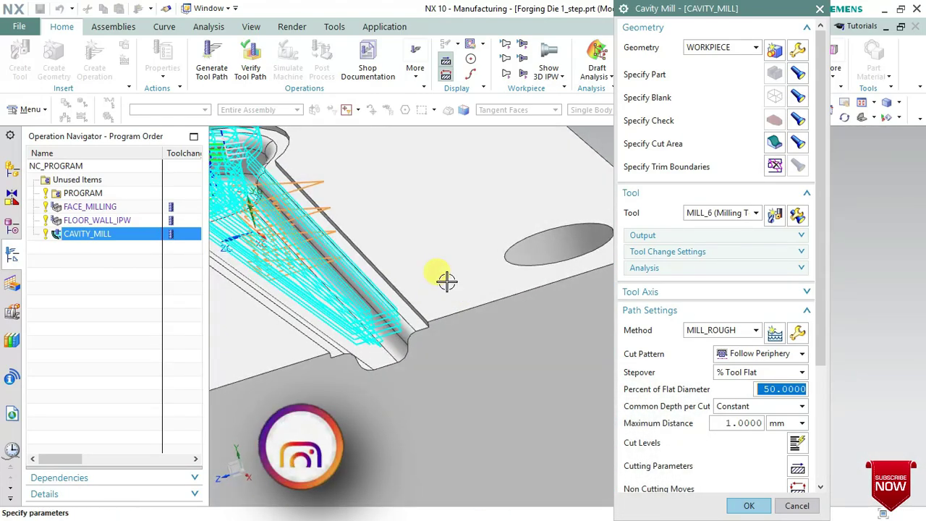
left_click(745, 355)
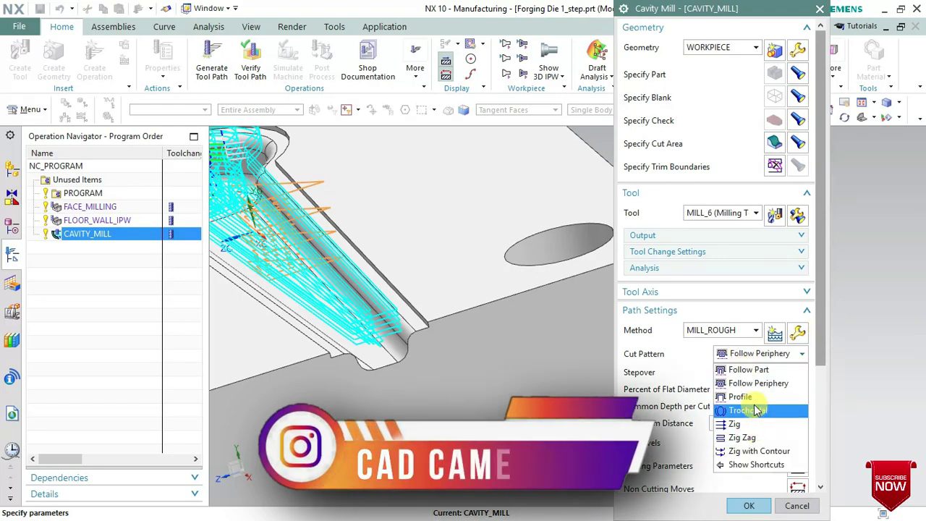
left_click(752, 397)
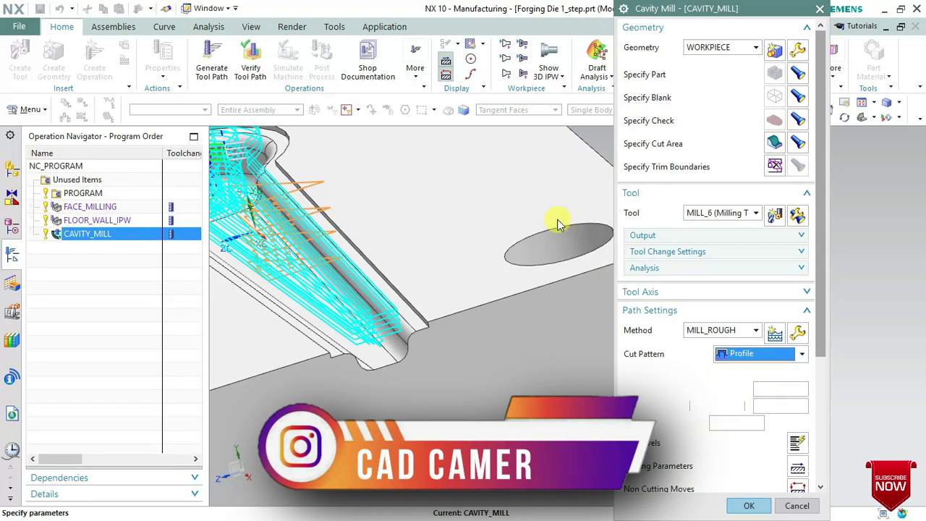
middle_click_drag(554, 166, 561, 231)
scroll(746, 445, "down", 2)
scroll(748, 439, "down", 3)
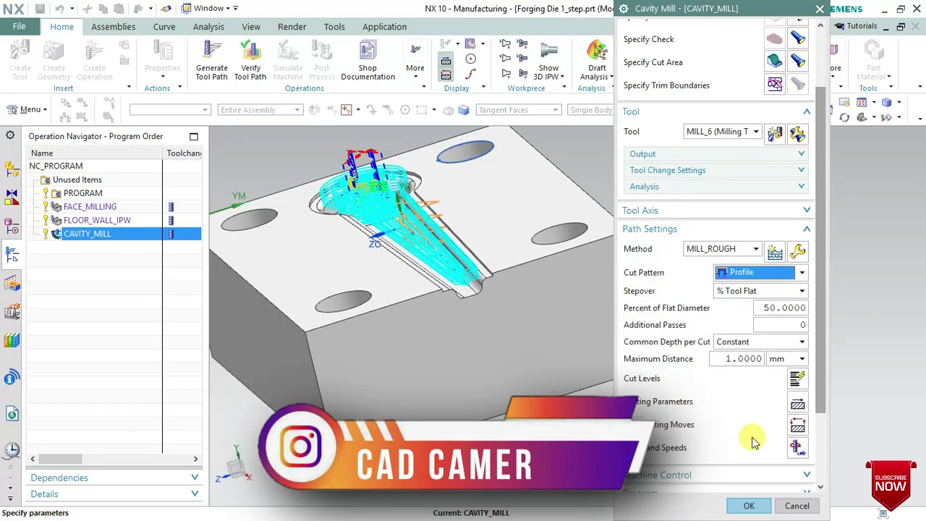
scroll(753, 440, "down", 3)
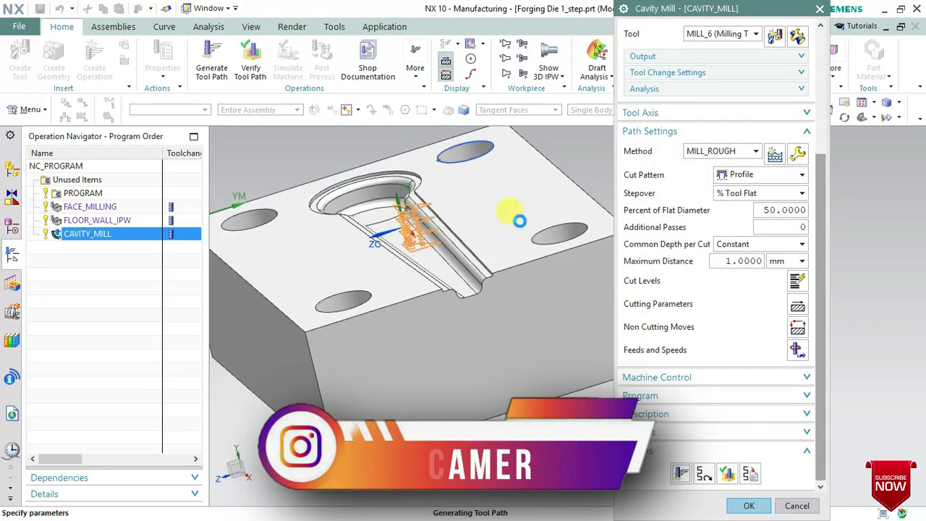
middle_click(537, 243)
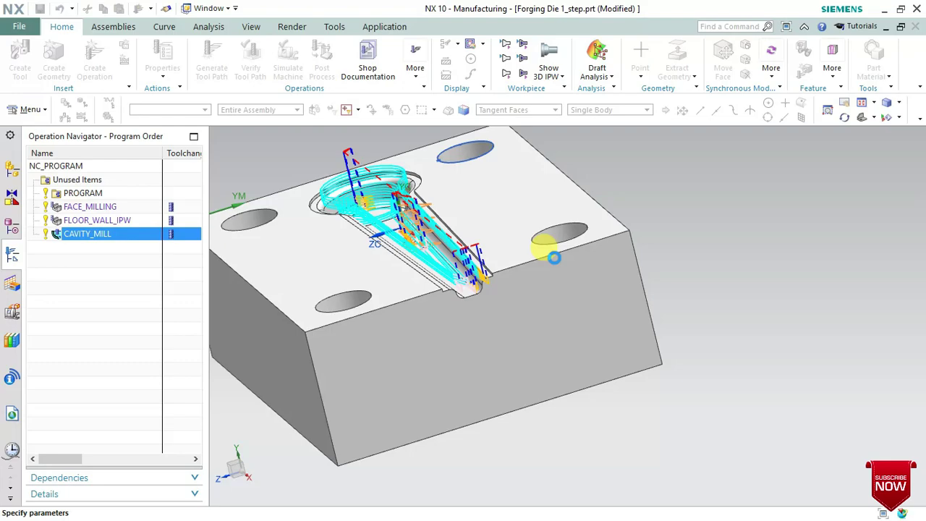
Reopen CAVITY_MILL, accept its settings, and zoom out to the whole die block
double_click(576, 276)
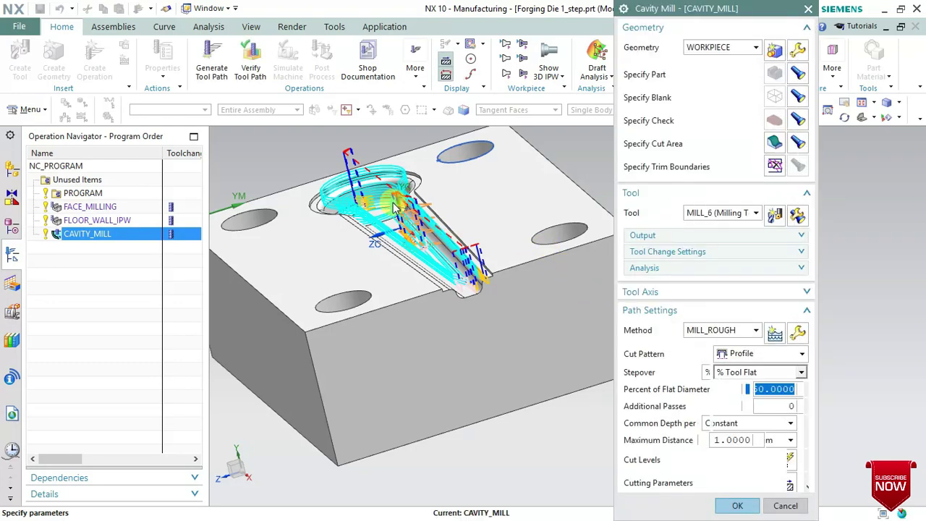
middle_click(421, 221)
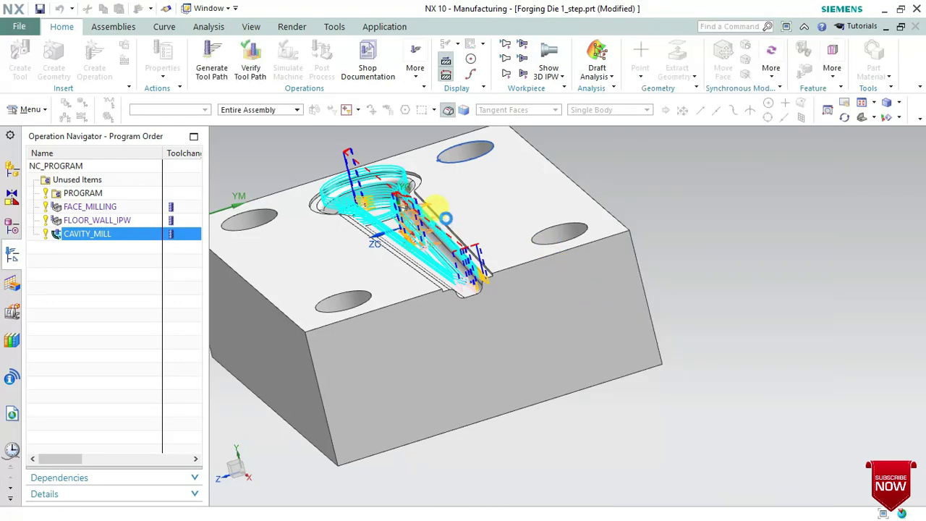
mouse_move(446, 218)
middle_mouse_down()
mouse_move(374, 157)
mouse_move(395, 188)
mouse_move(393, 213)
mouse_move(399, 191)
mouse_move(372, 166)
mouse_move(393, 162)
mouse_move(382, 169)
mouse_move(384, 157)
mouse_move(416, 204)
mouse_move(342, 162)
middle_mouse_up()
Regenerate the CAVITY_MILL toolpath using Generate from its Operation Navigator context menu
scroll(397, 172, "down", 4)
right_click(95, 221)
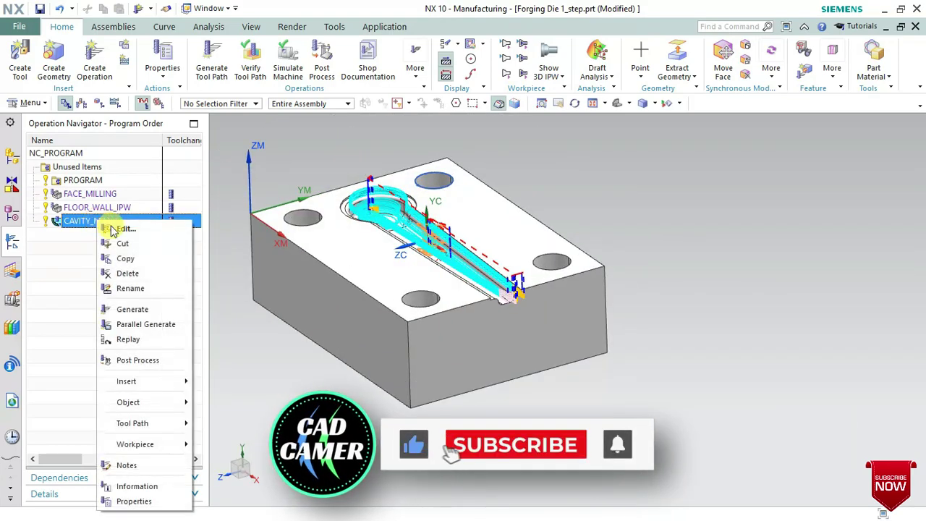
left_click(119, 228)
right_click(105, 226)
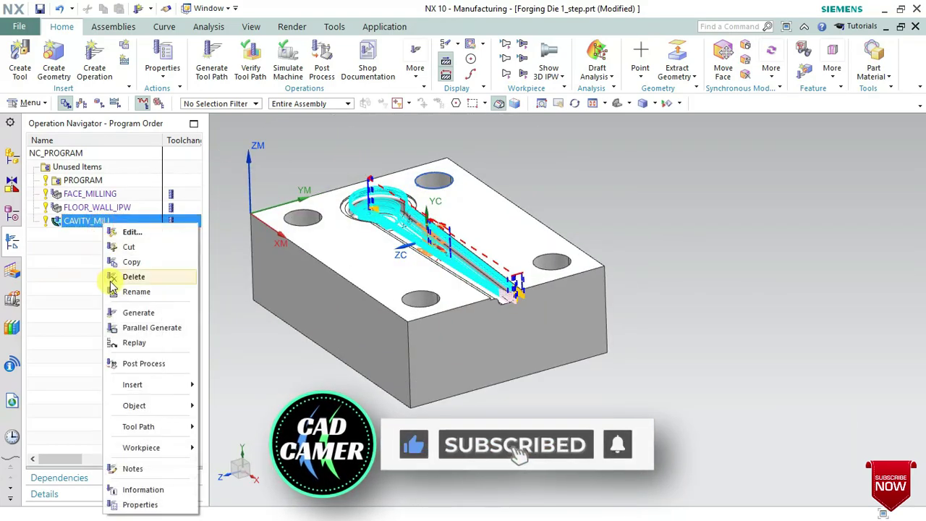
left_click(131, 313)
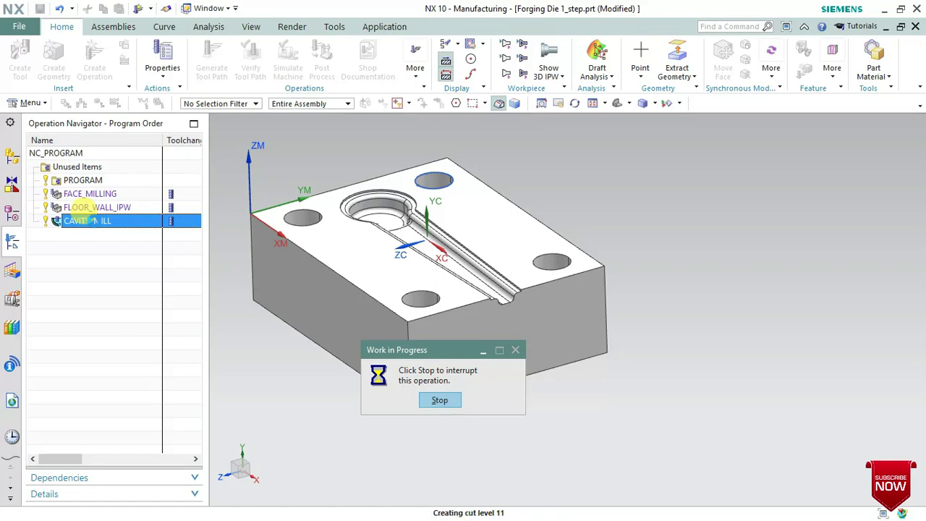
right_click(127, 222)
key("Escape")
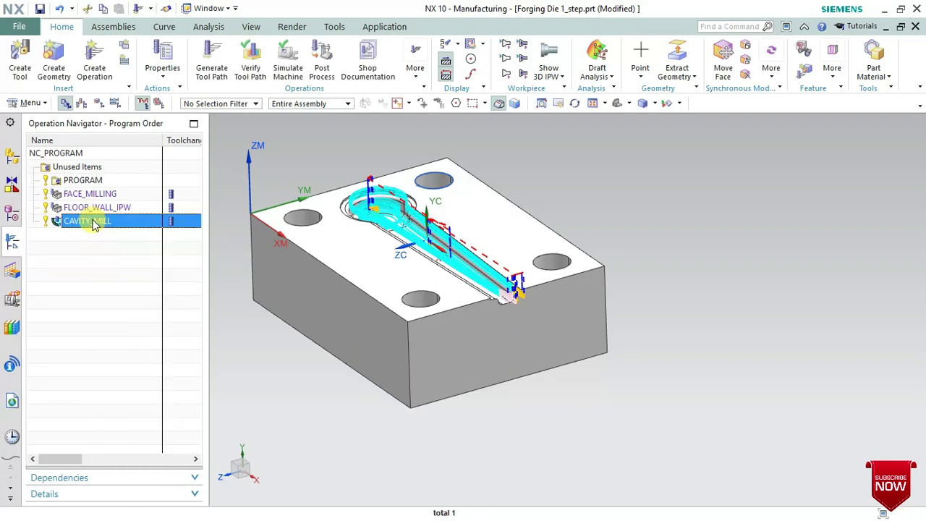
right_click(94, 224)
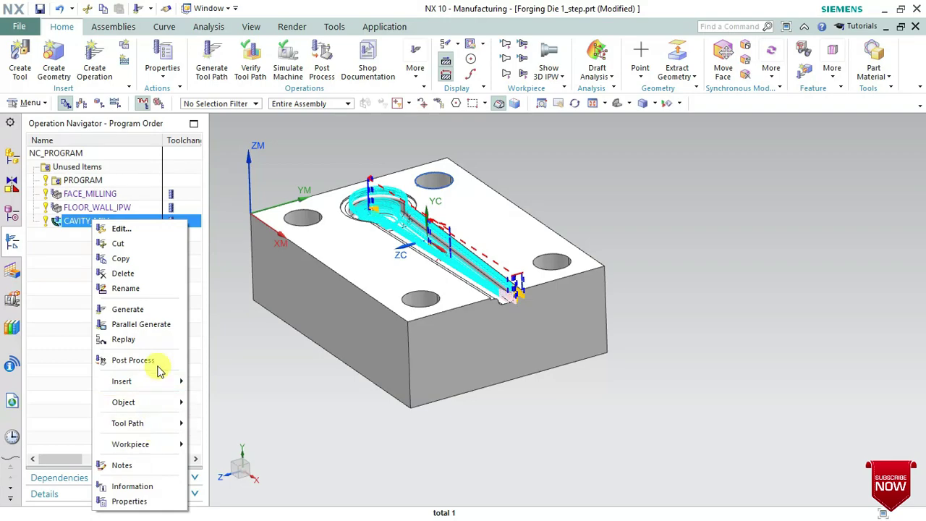
Start the CAVITY_MILL machine simulation and turn and enlarge the stock for viewing
left_click(290, 71)
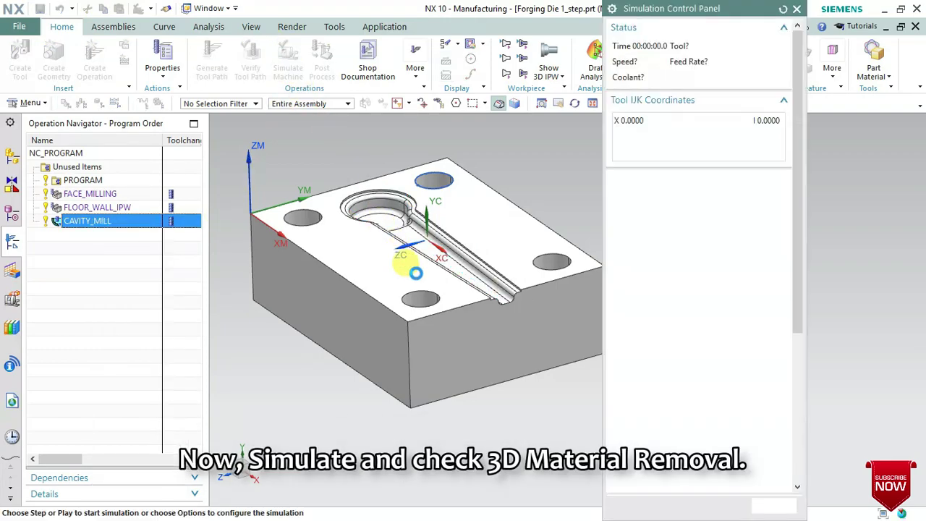
left_click_drag(808, 257, 812, 353)
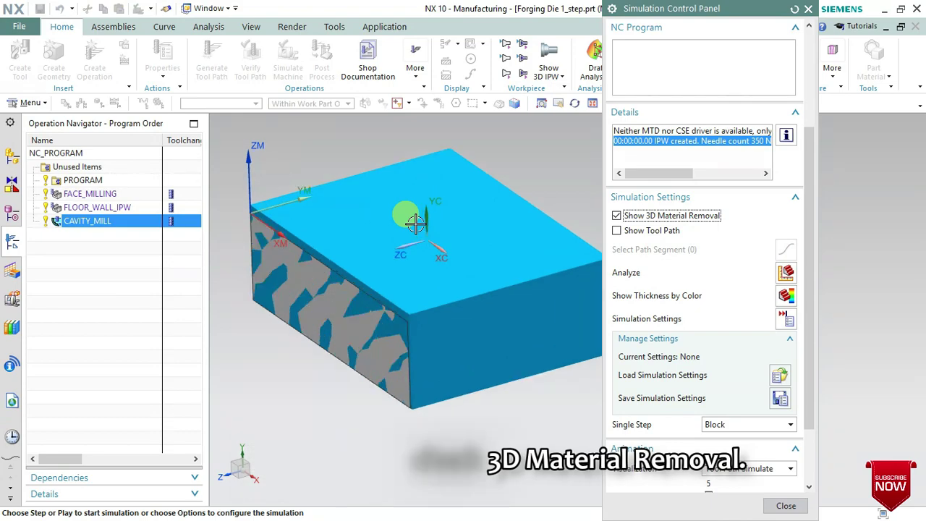
middle_click_drag(515, 203, 511, 200)
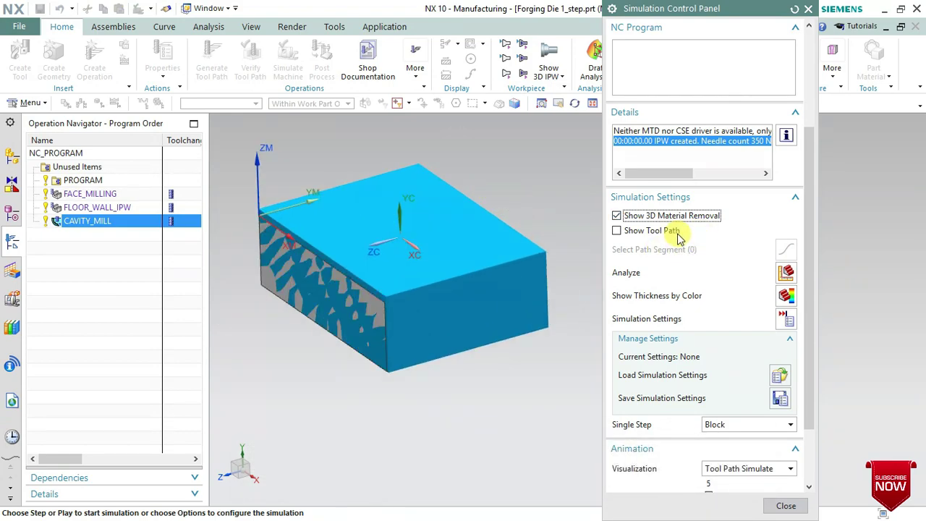
left_click_drag(809, 274, 817, 422)
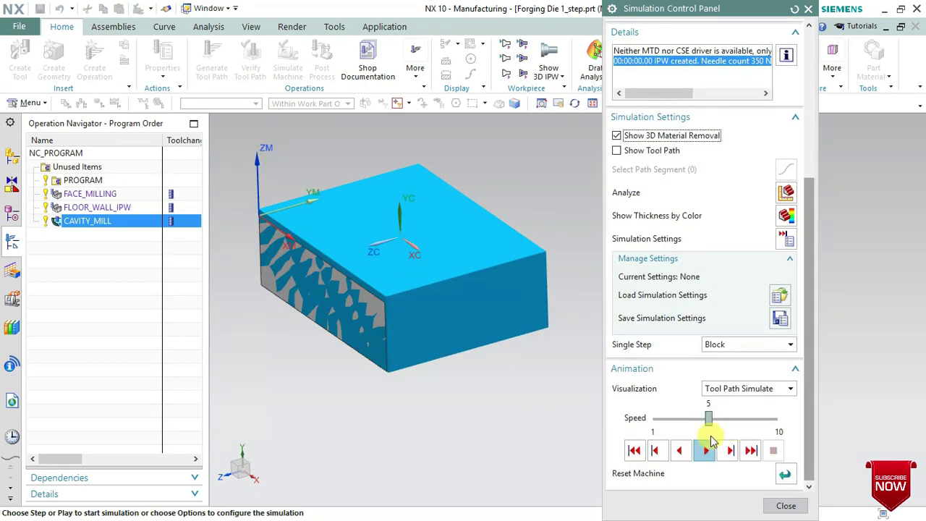
Play the 3D material removal, watching it cut only the cavity outline
left_click(707, 448)
scroll(402, 208, "up", 2)
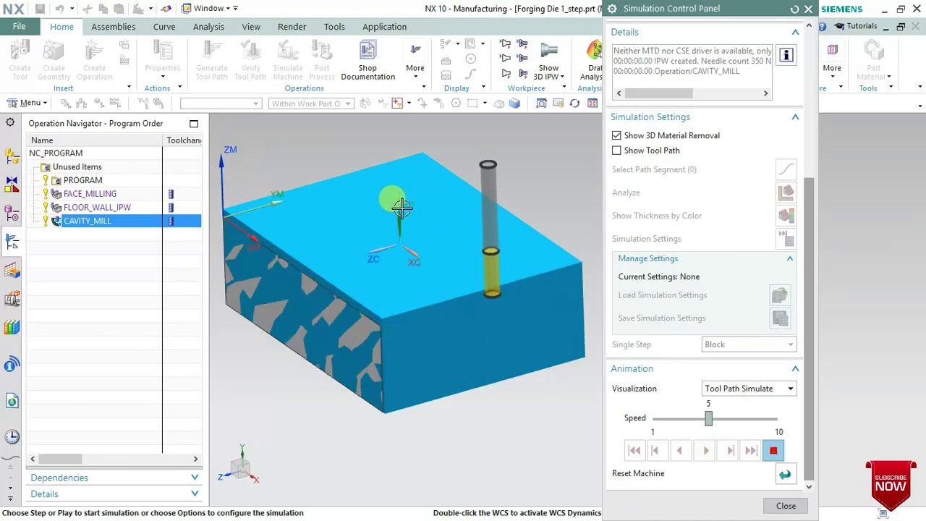
scroll(403, 208, "up", 2)
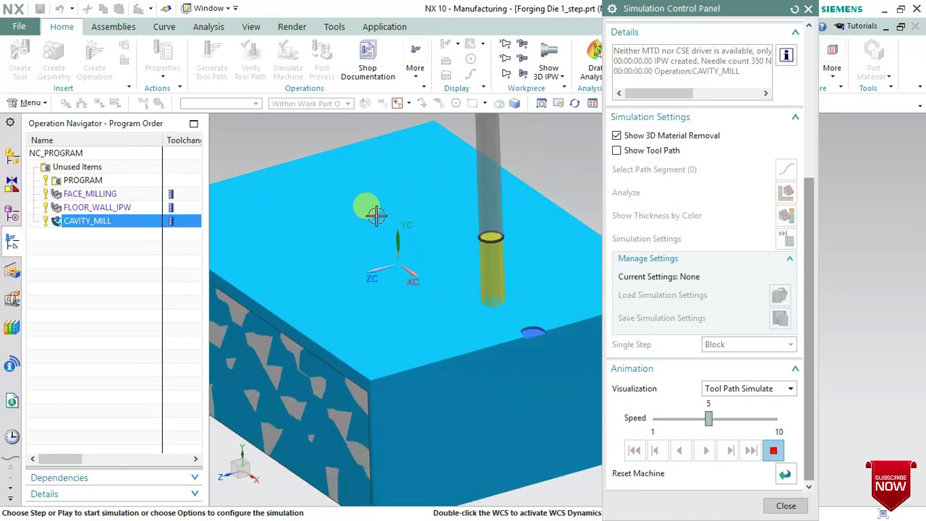
scroll(376, 213, "down", 3)
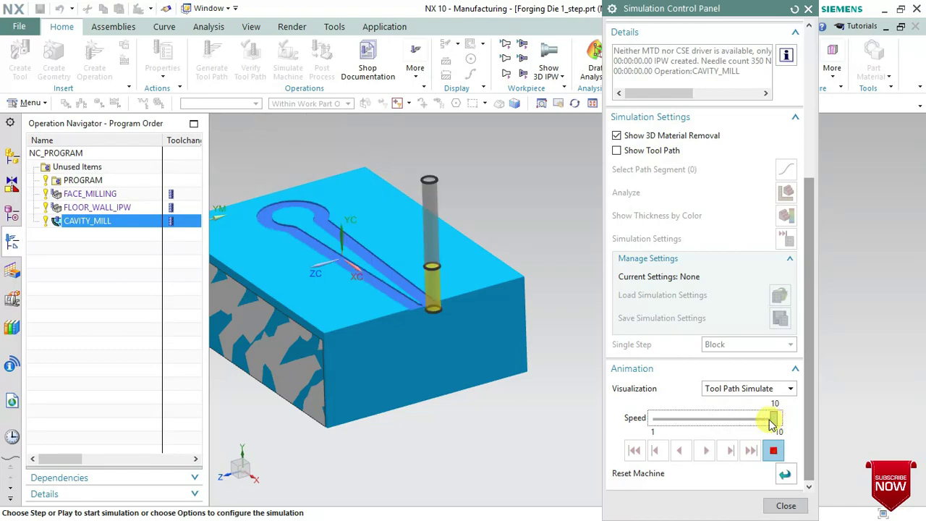
scroll(300, 229, "up", 2)
scroll(301, 228, "up", 1)
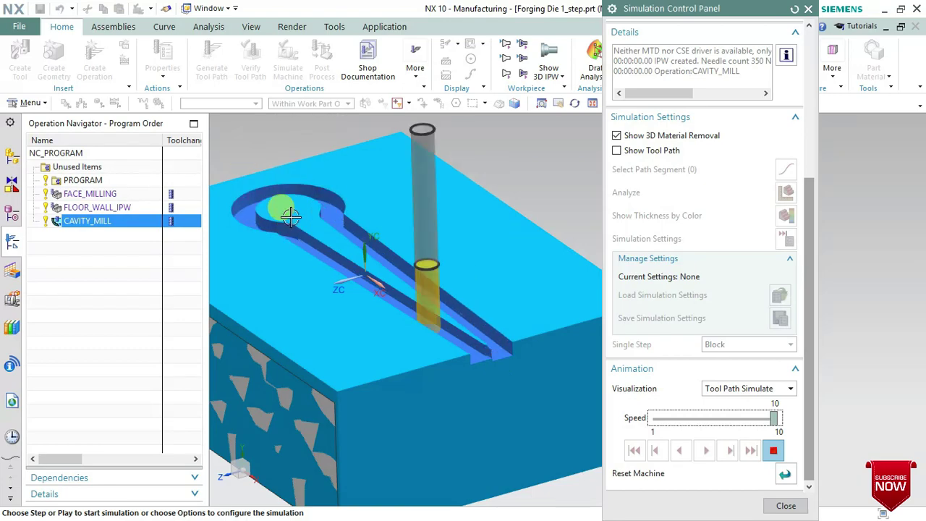
scroll(289, 217, "up", 1)
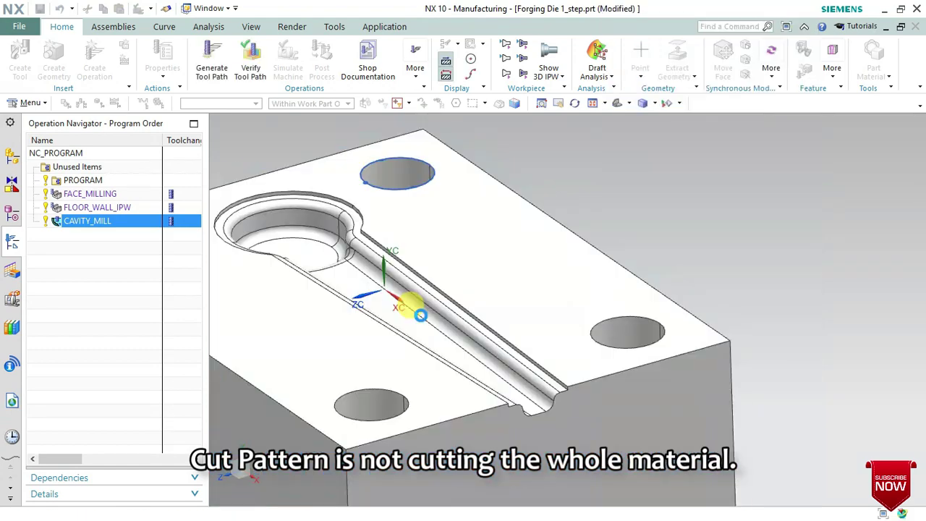
Fit the part in view and open the CAVITY_MILL operation for editing
scroll(378, 273, "up", 3)
scroll(377, 283, "down", 1)
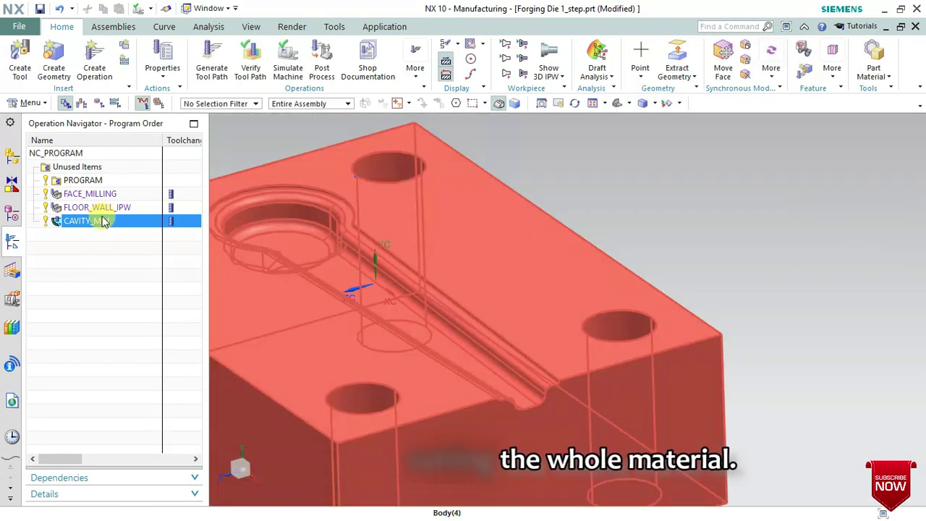
right_click(119, 221)
left_click(126, 250)
key("ctrl+f")
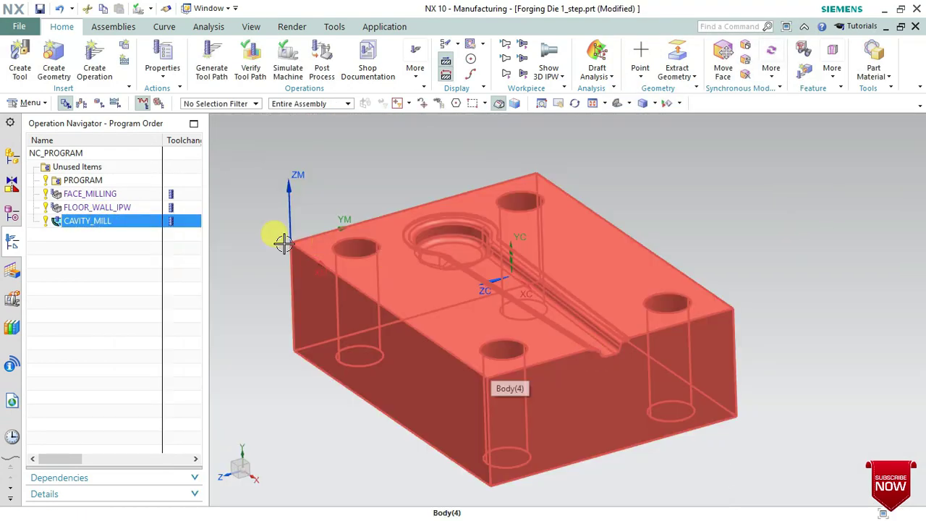
right_click(128, 221)
left_click(126, 237)
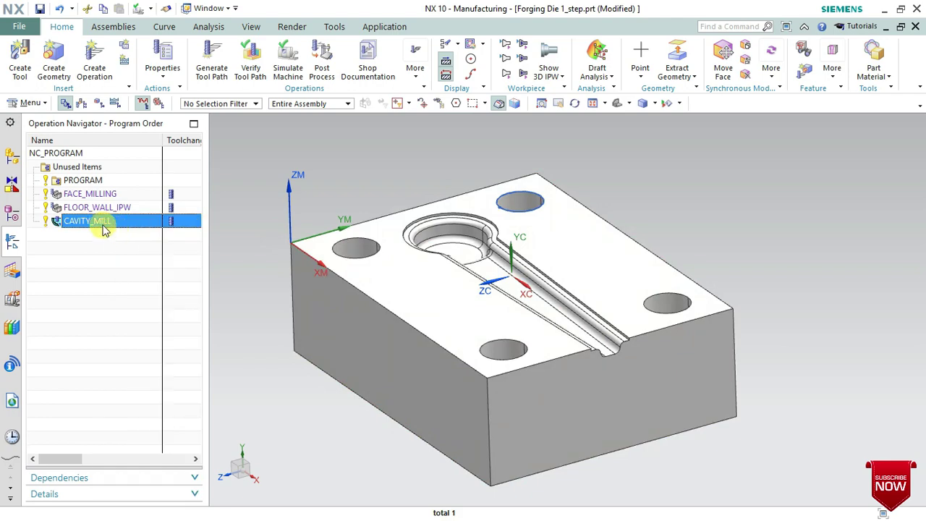
right_click(119, 229)
left_click(112, 229)
right_click(82, 223)
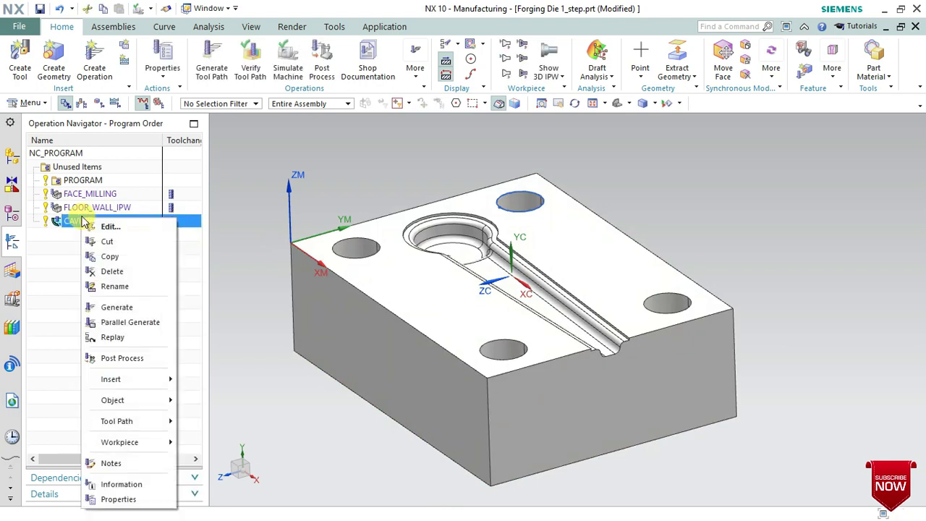
left_click(144, 238)
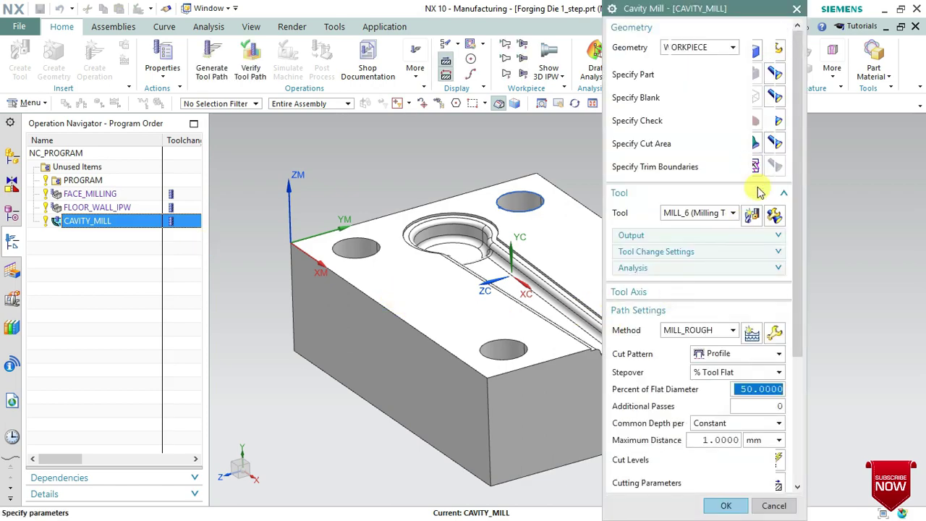
Change the cut pattern to Follow Periphery, then to Follow Part
left_click_drag(810, 297, 815, 340)
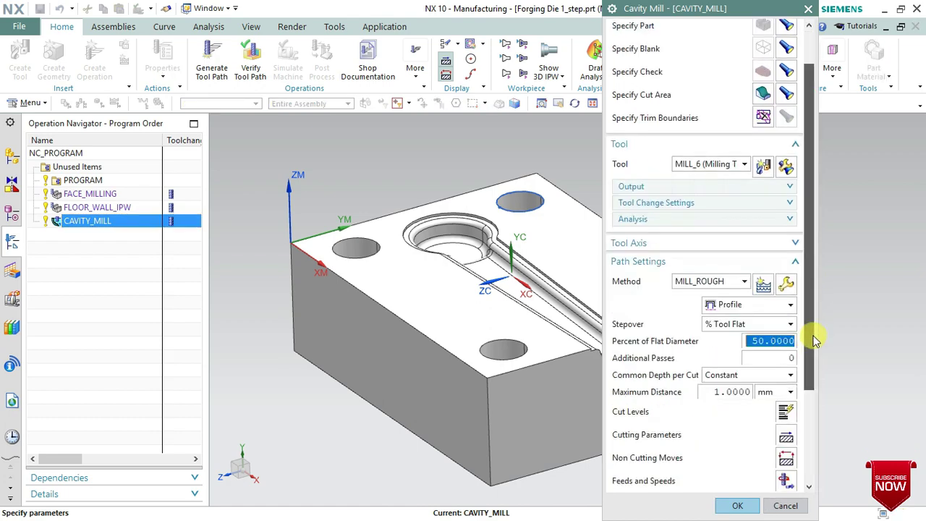
left_click(733, 278)
left_click(747, 306)
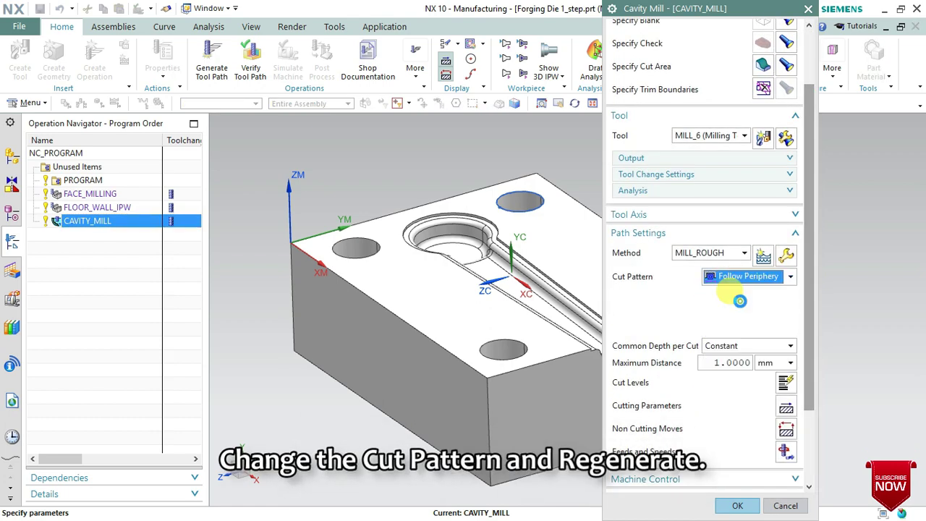
left_click(749, 276)
left_click(738, 291)
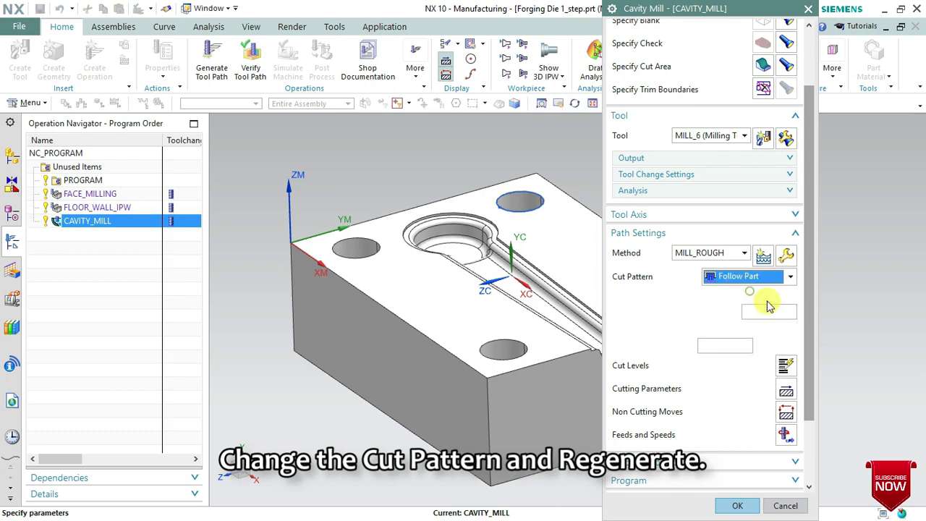
left_click_drag(812, 335, 824, 432)
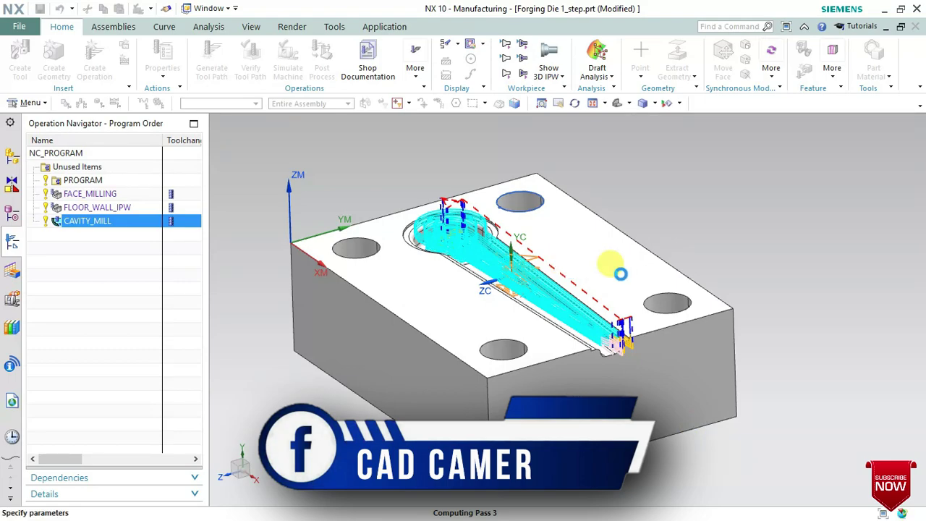
Reopen the CAVITY_MILL settings and launch toolpath verification
double_click(620, 274)
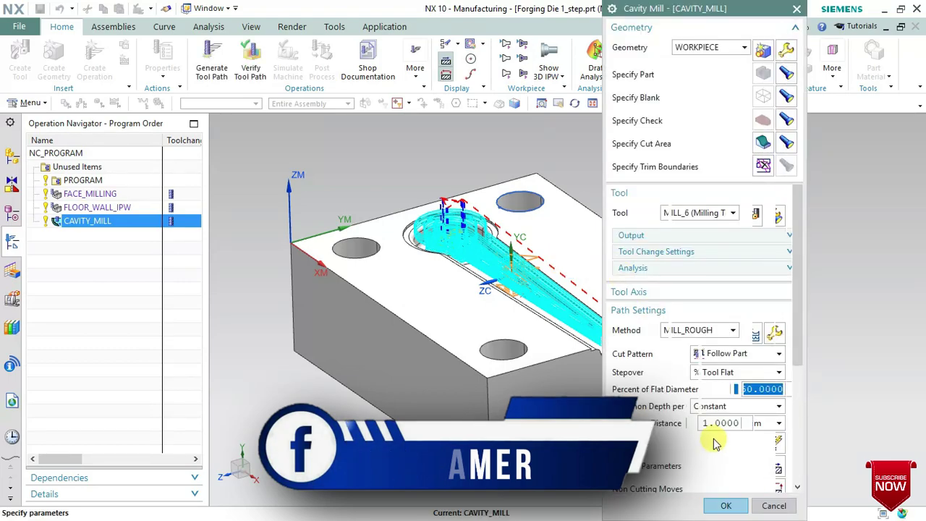
scroll(747, 443, "down", 1)
scroll(769, 331, "down", 3)
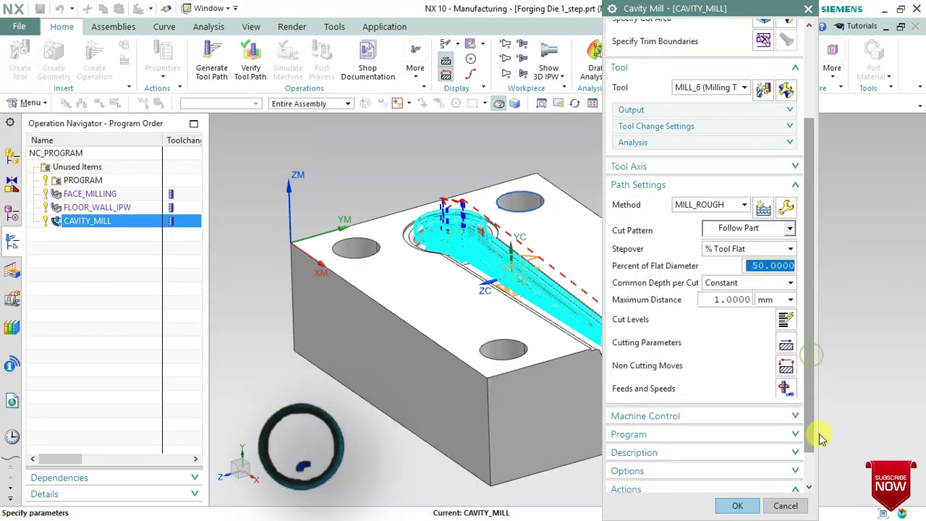
scroll(816, 435, "down", 1)
left_click(716, 473)
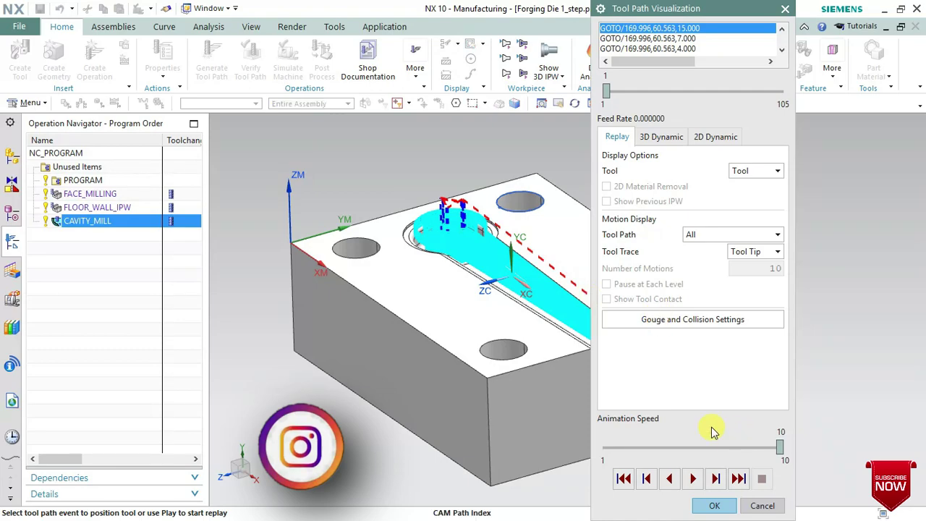
Play 3D Dynamic material removal with tool path display None at animation speed 6
left_click(649, 137)
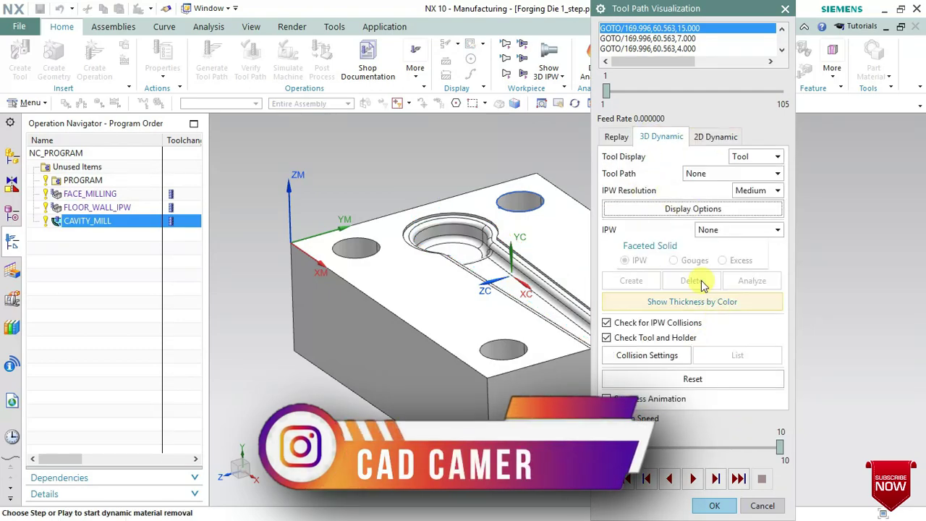
left_click(701, 177)
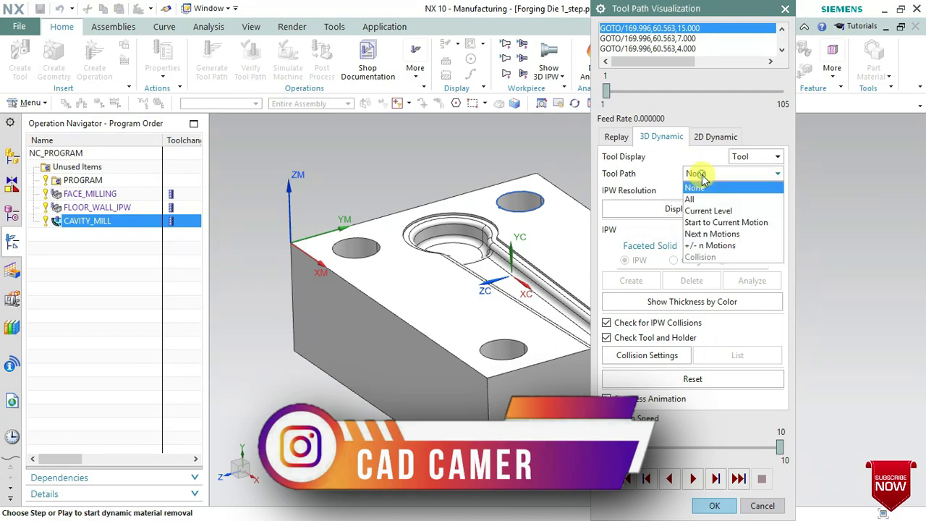
left_click(701, 179)
left_click(708, 209)
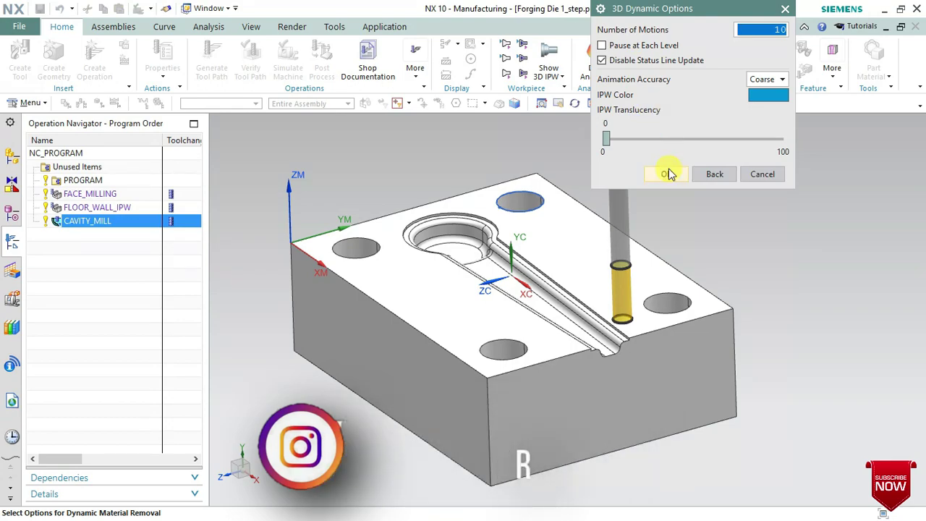
left_click(666, 174)
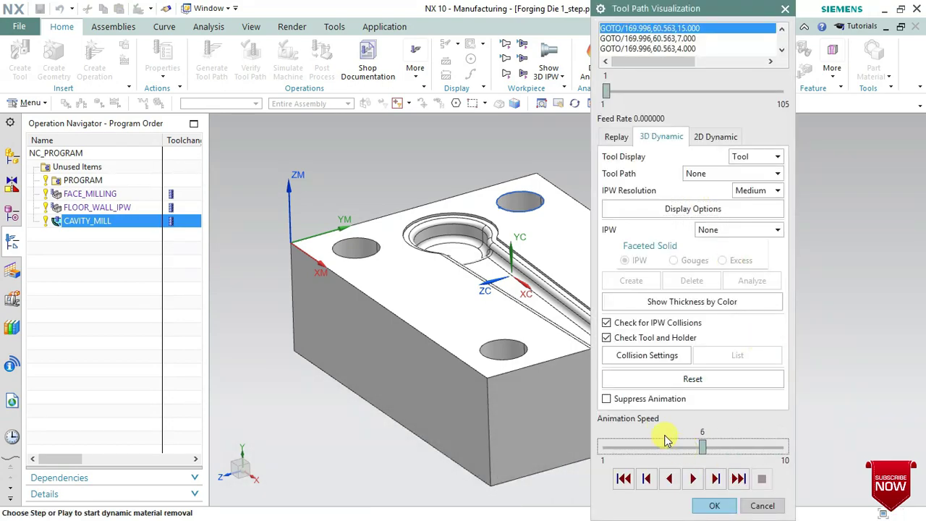
left_click(691, 479)
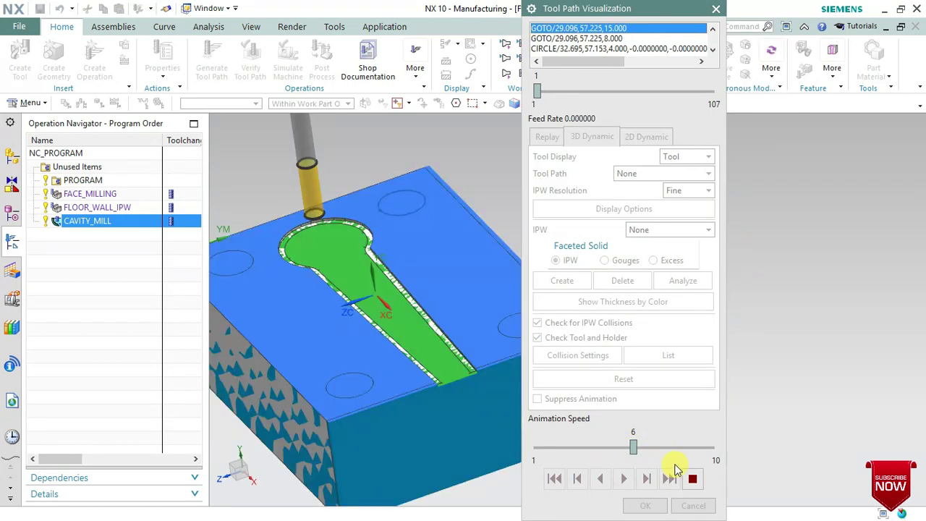
Orbit and zoom to follow the cutter through the slot and pocket
middle_click_drag(408, 325, 394, 326)
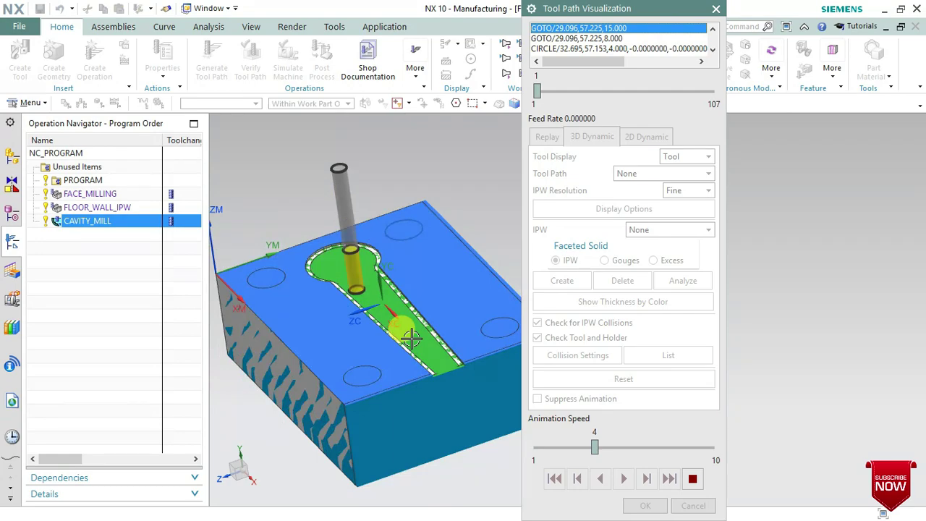
scroll(423, 347, "up", 3)
scroll(426, 348, "up", 2)
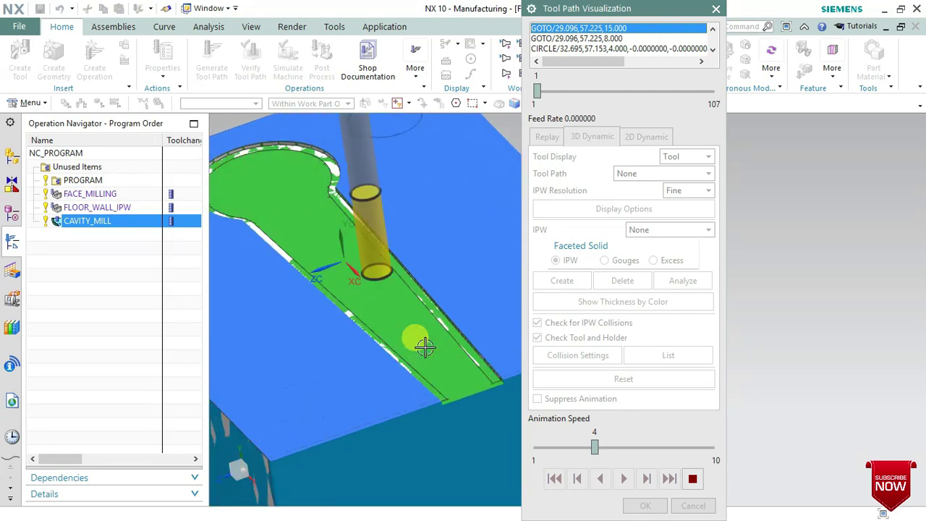
scroll(426, 340, "up", 2)
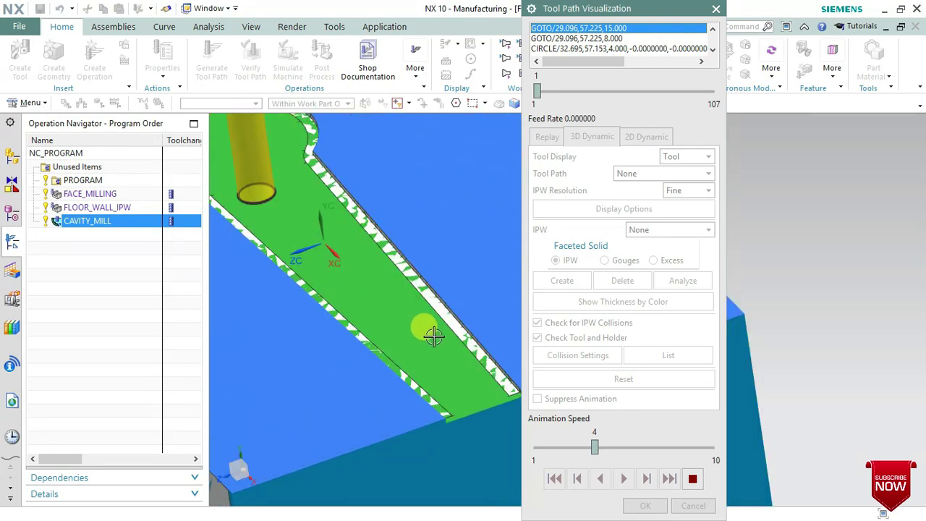
scroll(432, 337, "down", 1)
scroll(432, 336, "down", 1)
scroll(371, 267, "up", 1)
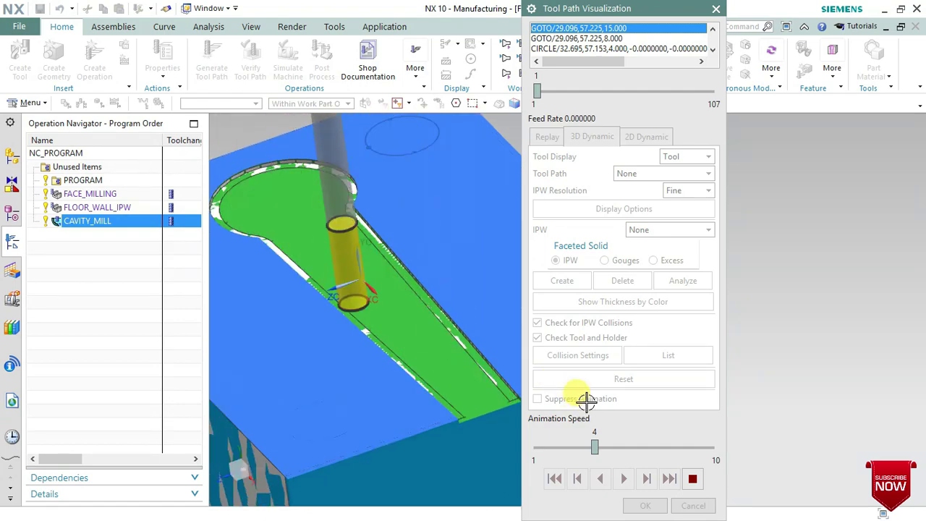
scroll(423, 338, "down", 2)
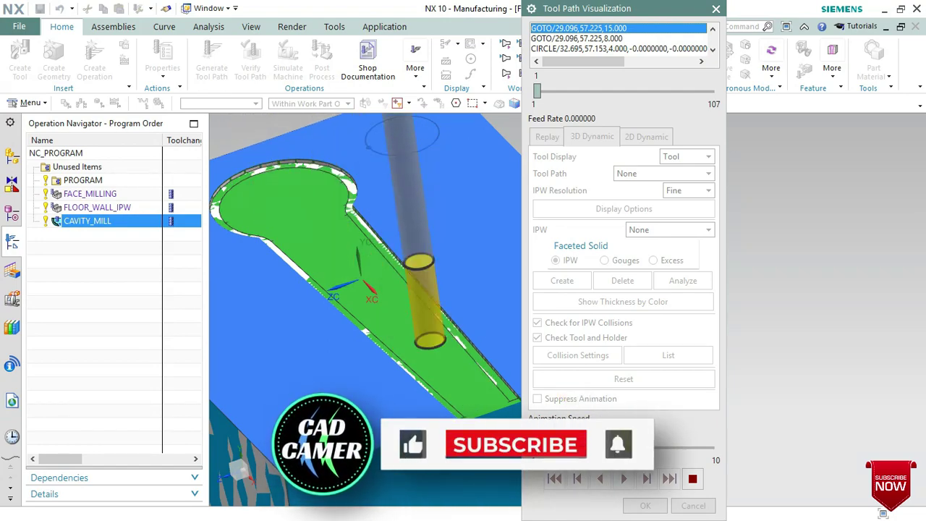
mouse_move(424, 338)
middle_mouse_down()
mouse_move(410, 329)
mouse_move(440, 348)
middle_mouse_up()
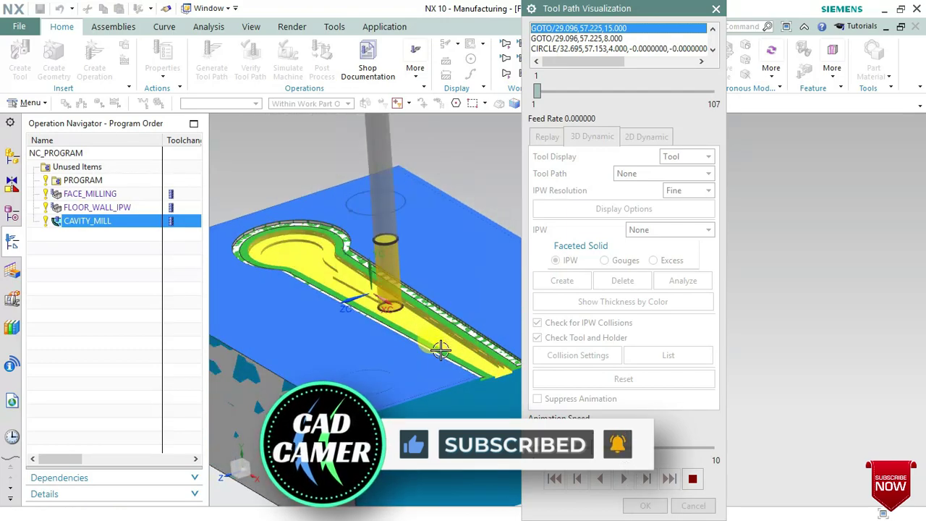
Raise the animation speed to finish all 107 moves and return to Cavity Mill
left_click(668, 449)
left_click(691, 449)
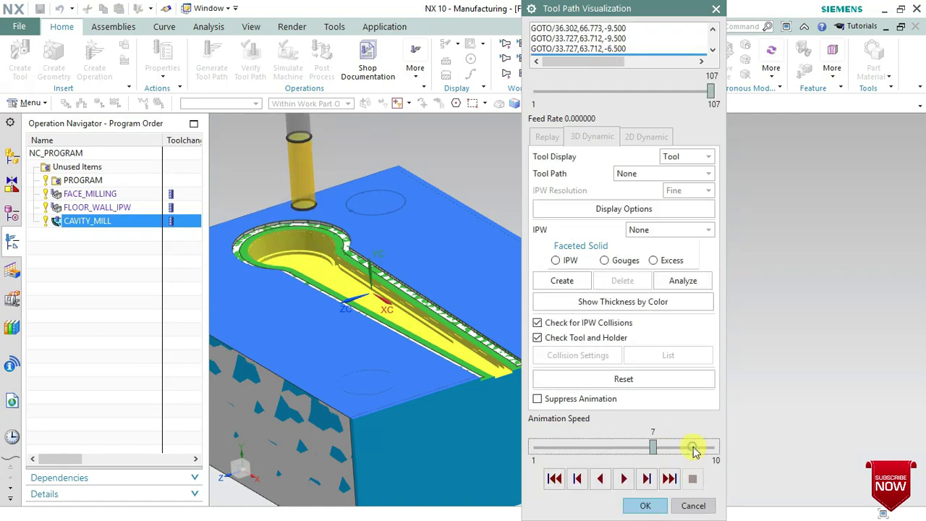
left_click(640, 505)
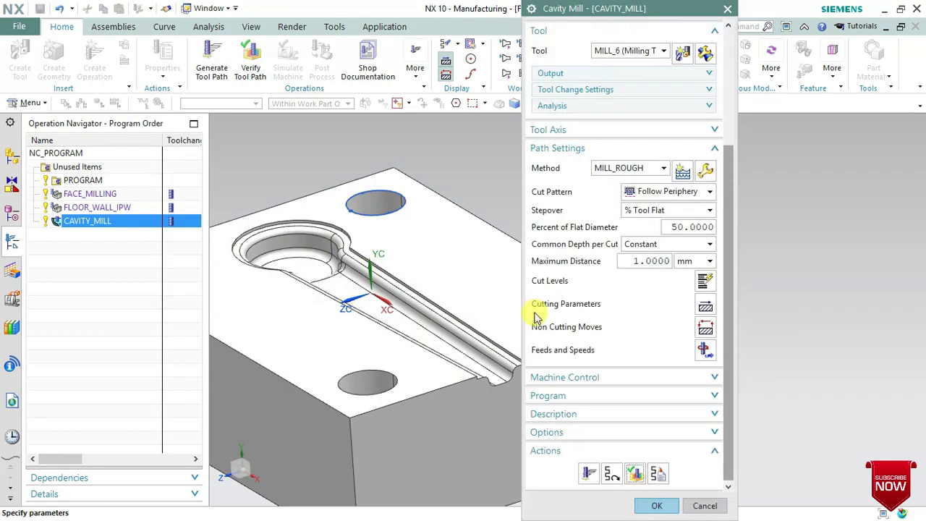
Scroll to Path Settings and open the Cut Levels dialog
scroll(637, 208, "up", 1)
scroll(647, 202, "up", 2)
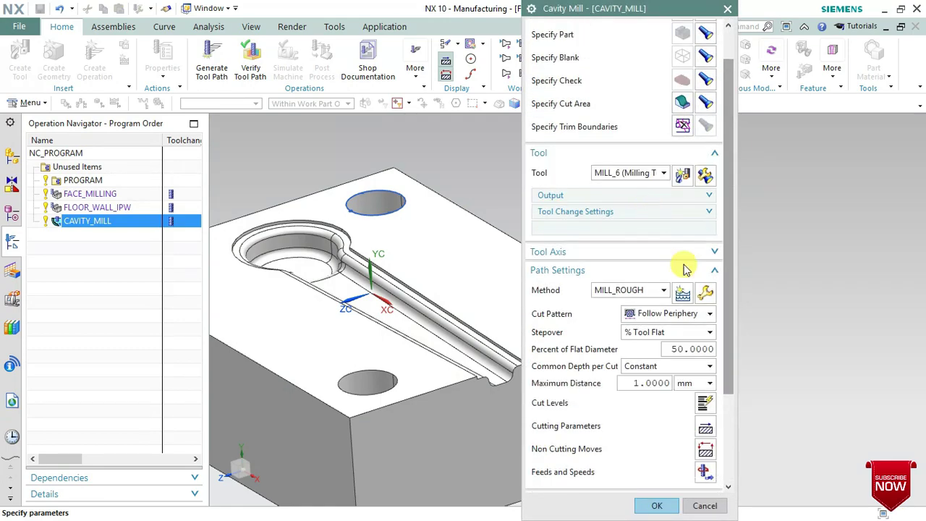
scroll(652, 369, "down", 1)
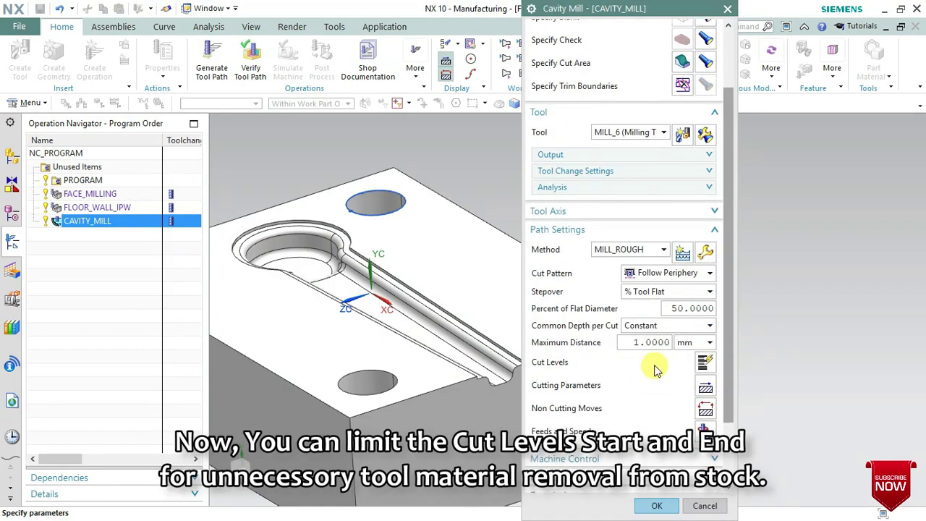
left_click(704, 361)
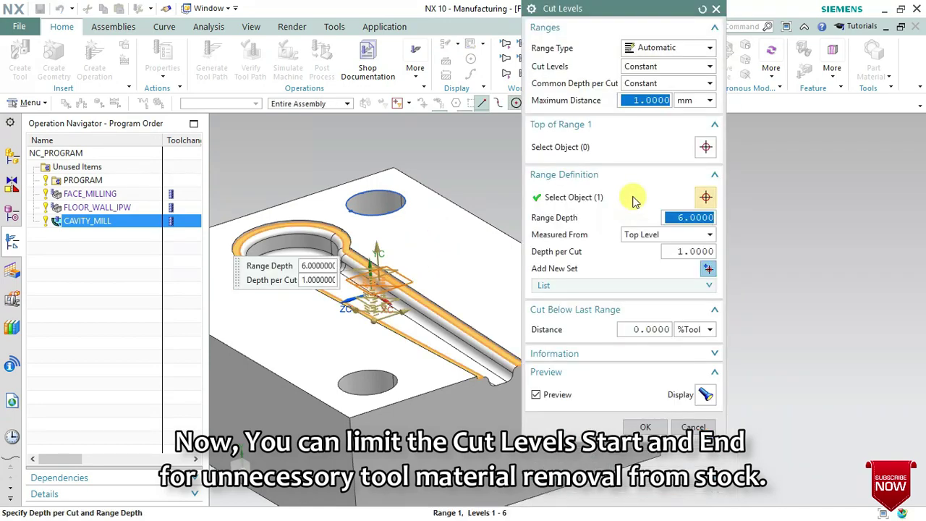
Define cut levels from the die's top face to the pocket floor, 9.5 mm deep at 1 mm
left_click(583, 148)
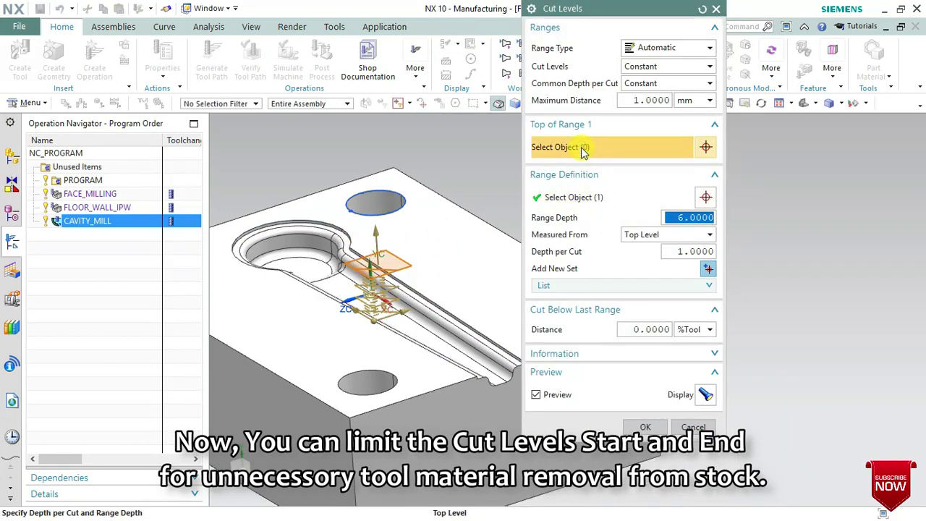
scroll(384, 207, "down", 4)
left_click(379, 212)
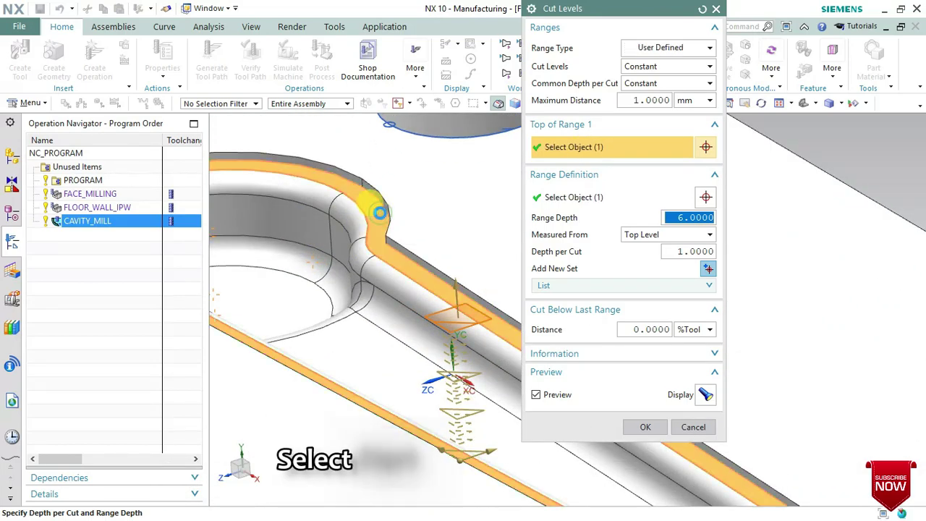
scroll(371, 226, "up", 2)
scroll(308, 242, "up", 2)
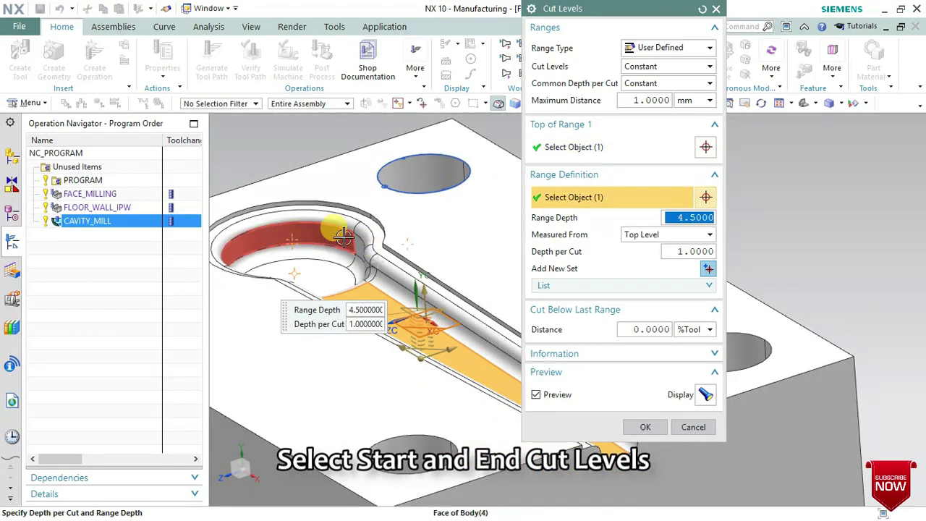
left_click(568, 195)
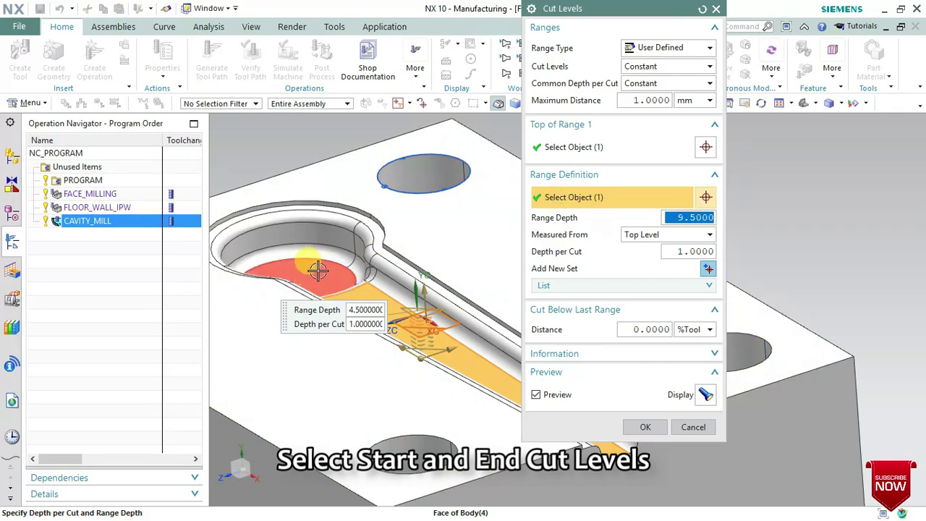
left_click(648, 428)
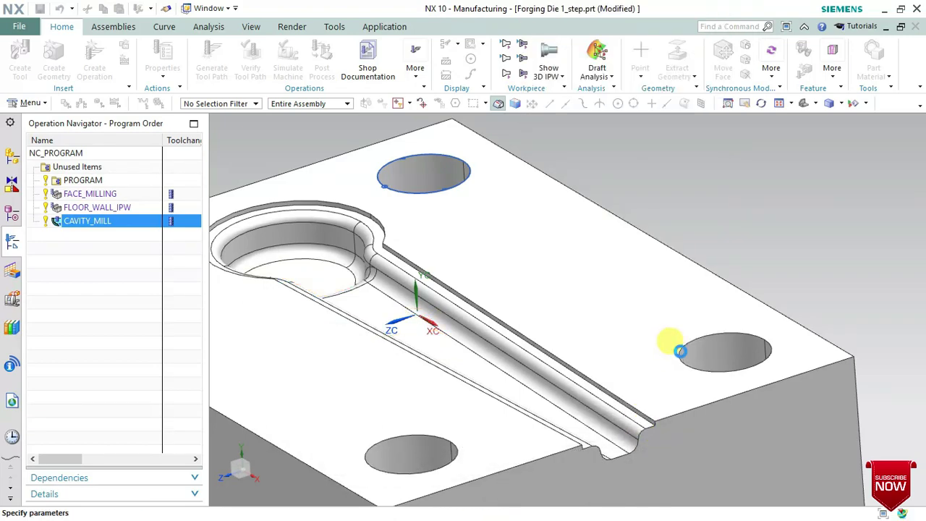
Generate the toolpath with the new cut levels and open Verify showing 52 moves
scroll(684, 397, "down", 3)
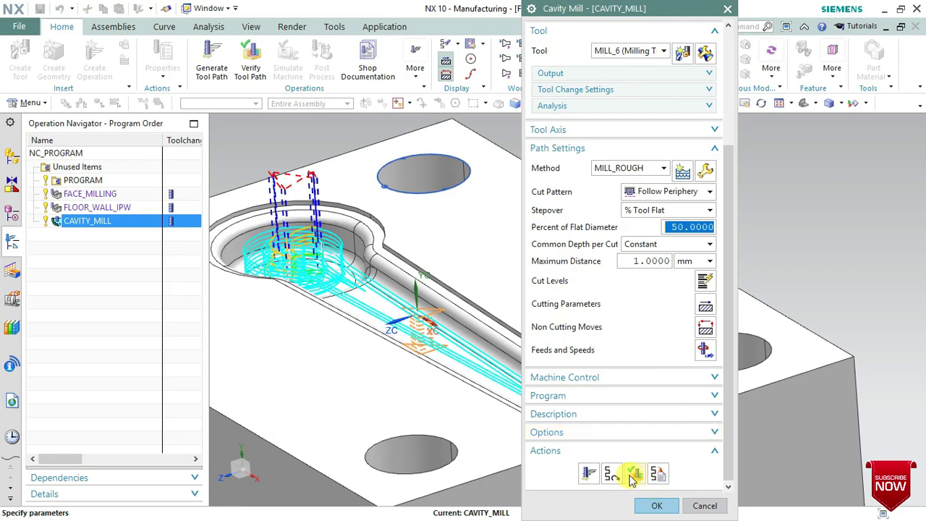
middle_click(632, 478)
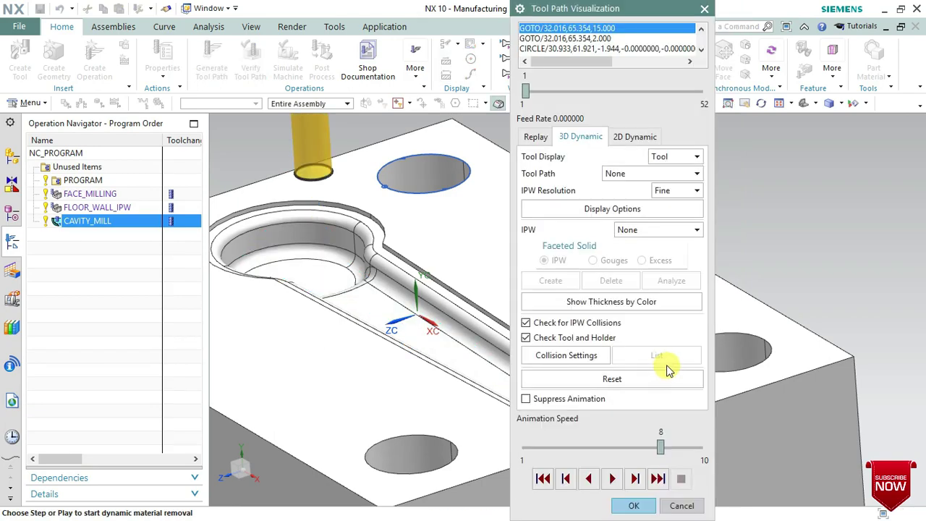
Play the 3D material removal without IPW update at speed 7
mouse_move(665, 370)
middle_mouse_down()
mouse_move(761, 378)
mouse_move(897, 412)
middle_mouse_up()
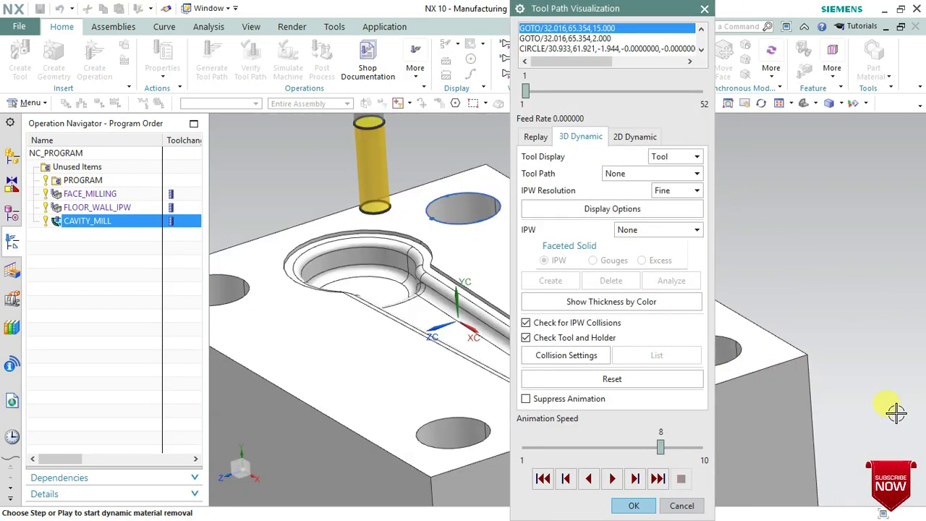
left_click(612, 480)
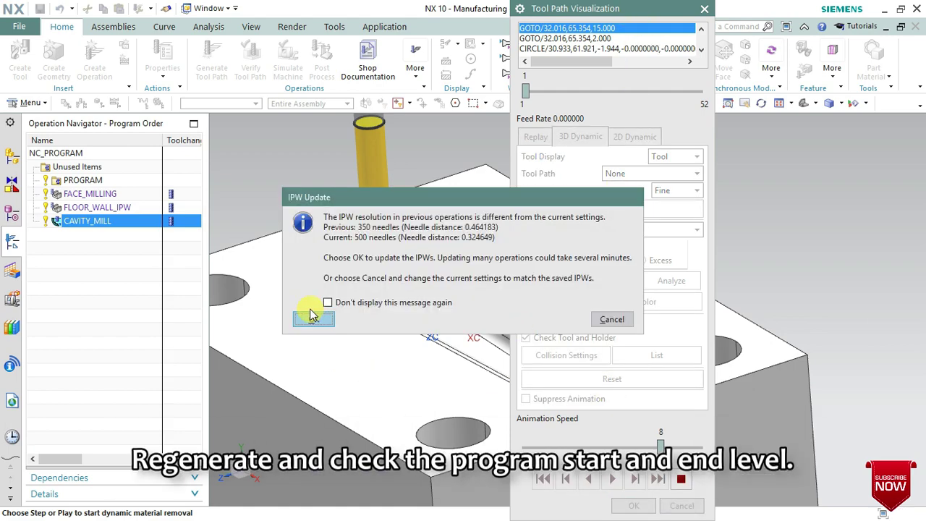
left_click(612, 320)
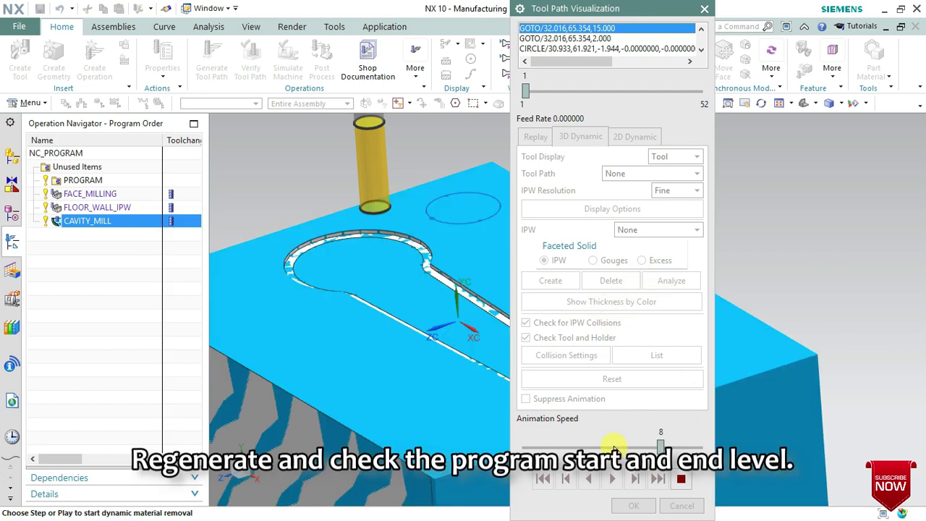
left_click_drag(658, 446, 642, 447)
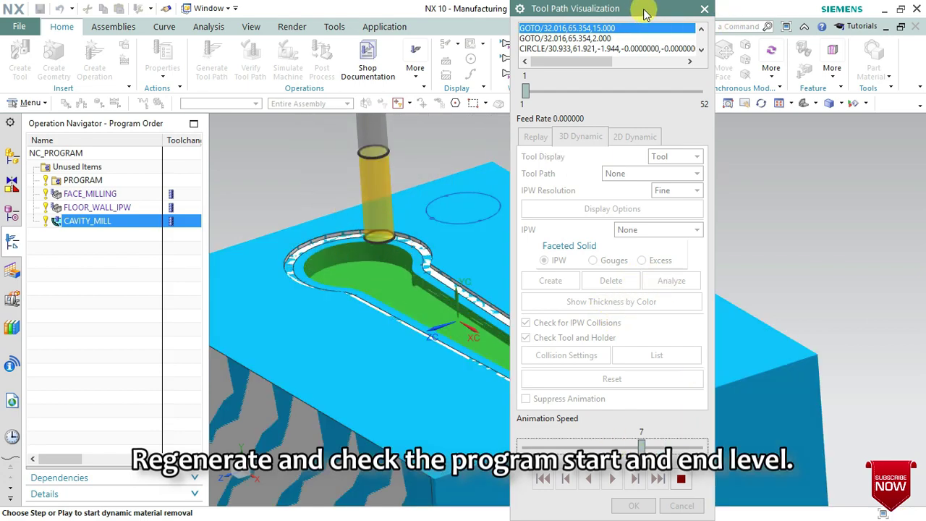
left_click_drag(641, 8, 773, 1)
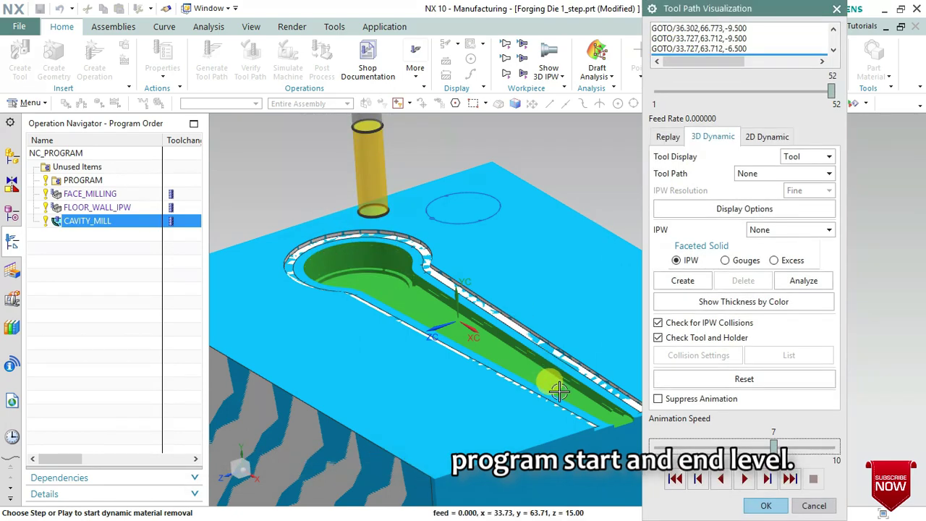
Zoom and orbit to inspect the machined pocket and slot, then return to Cavity Mill
scroll(518, 315, "up", 2)
scroll(506, 321, "up", 3)
scroll(488, 328, "up", 2)
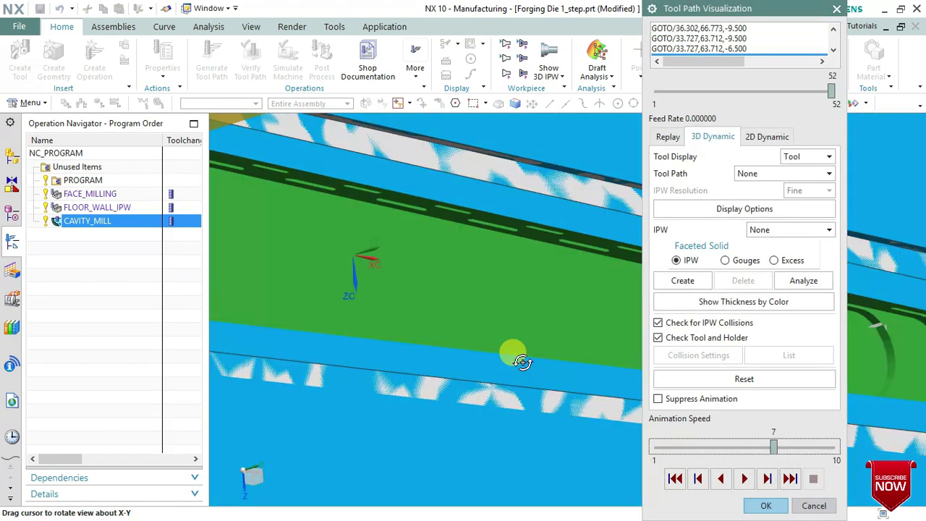
scroll(449, 314, "down", 3)
scroll(470, 246, "down", 3)
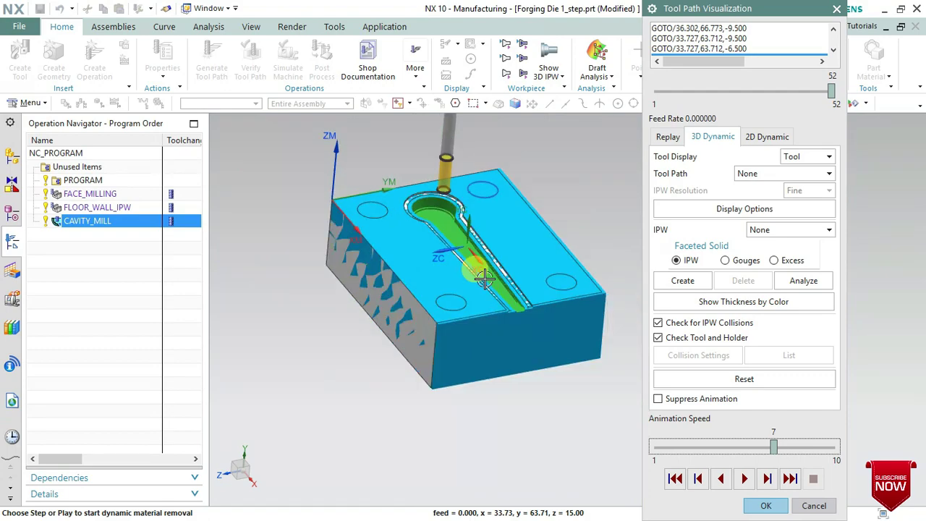
scroll(507, 303, "up", 4)
middle_click_drag(508, 304, 499, 294)
scroll(507, 292, "down", 2)
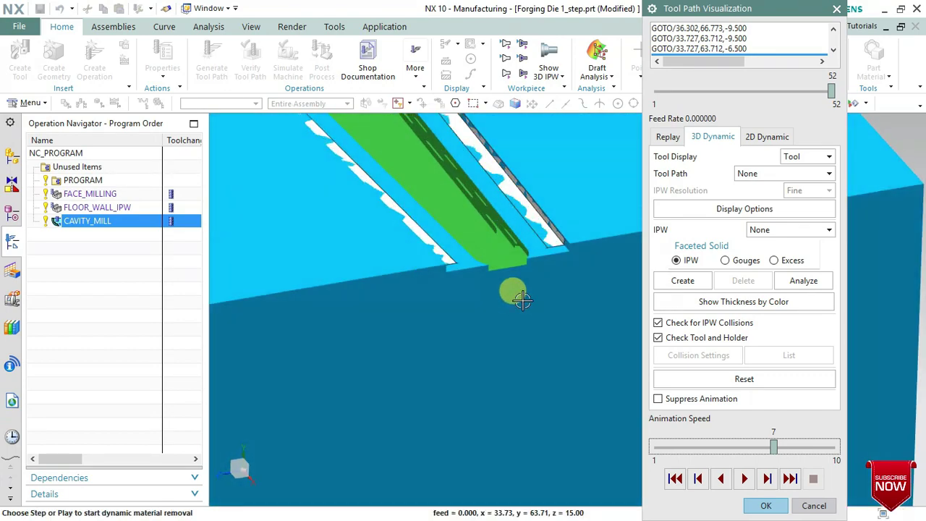
scroll(521, 296, "down", 2)
scroll(533, 302, "down", 2)
left_click(766, 505)
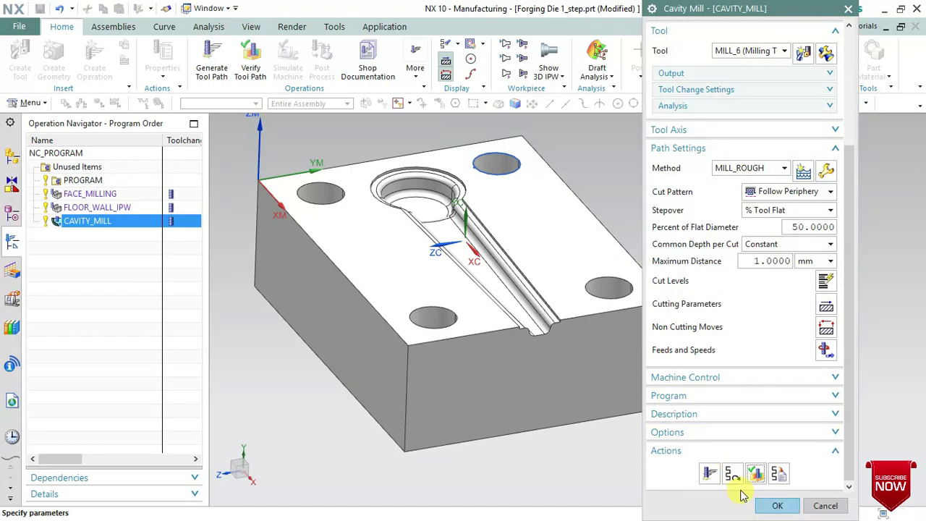
Accept the Cavity Mill dialog with OK, leaving the die block with its pocket and slot
left_click(777, 505)
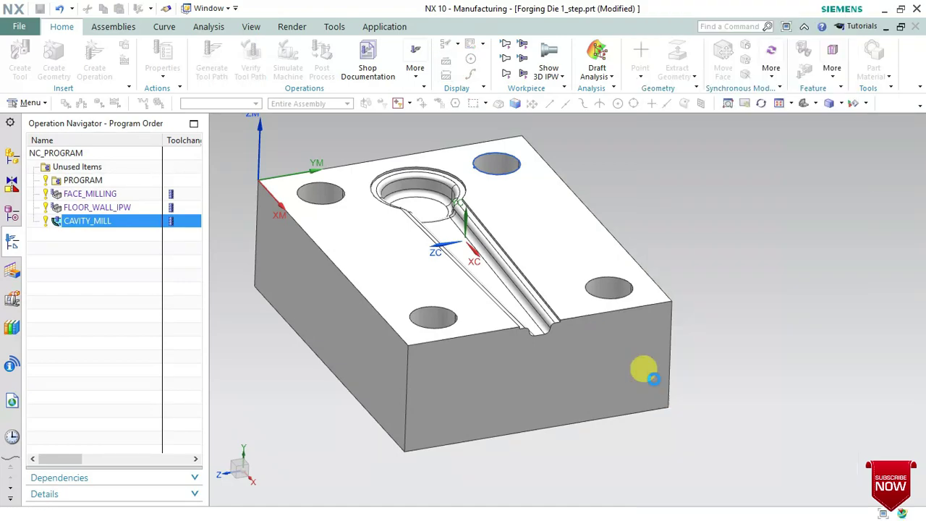